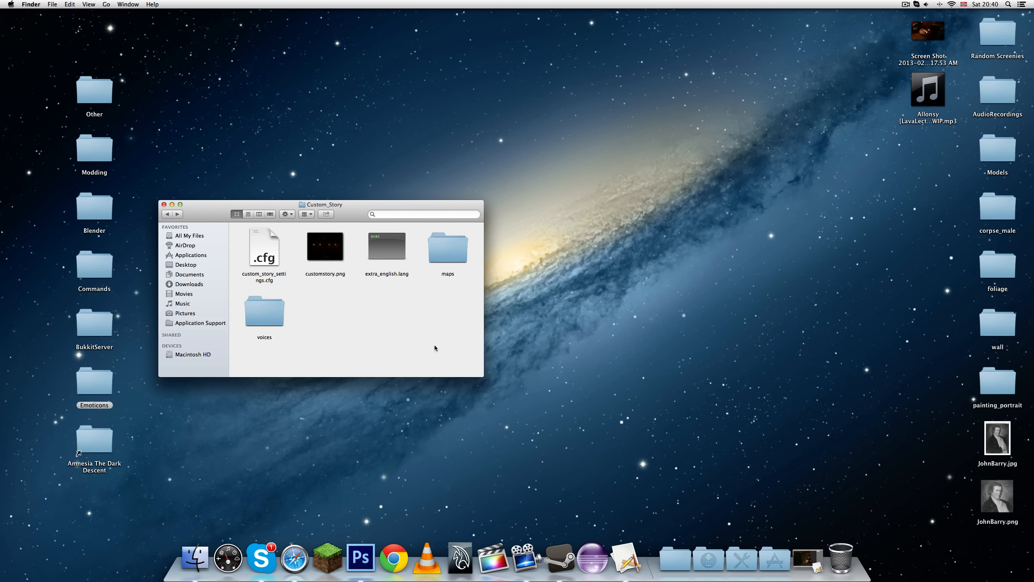
Look over the settings file, story image, language file and folders in the Custom_Story folder
drag(471, 352, 240, 233)
click(358, 317)
drag(469, 331, 259, 246)
click(360, 306)
click(270, 257)
click(325, 246)
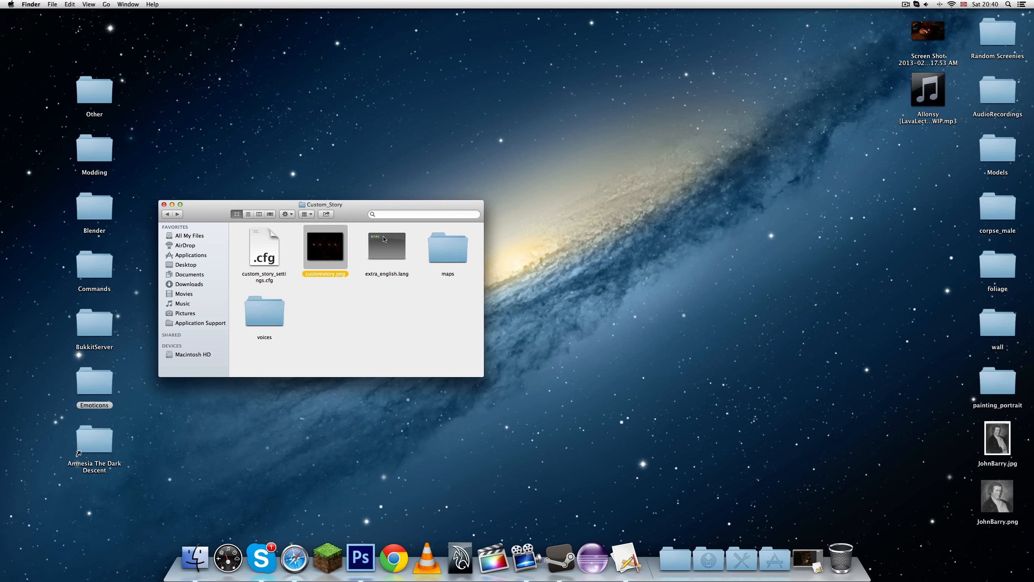
click(384, 242)
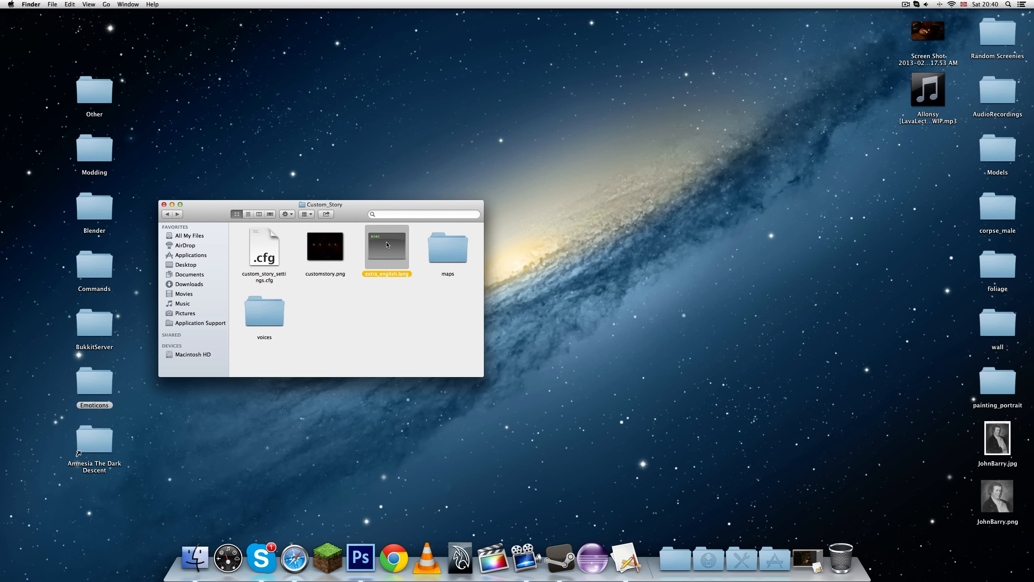
click(395, 302)
click(393, 250)
click(386, 306)
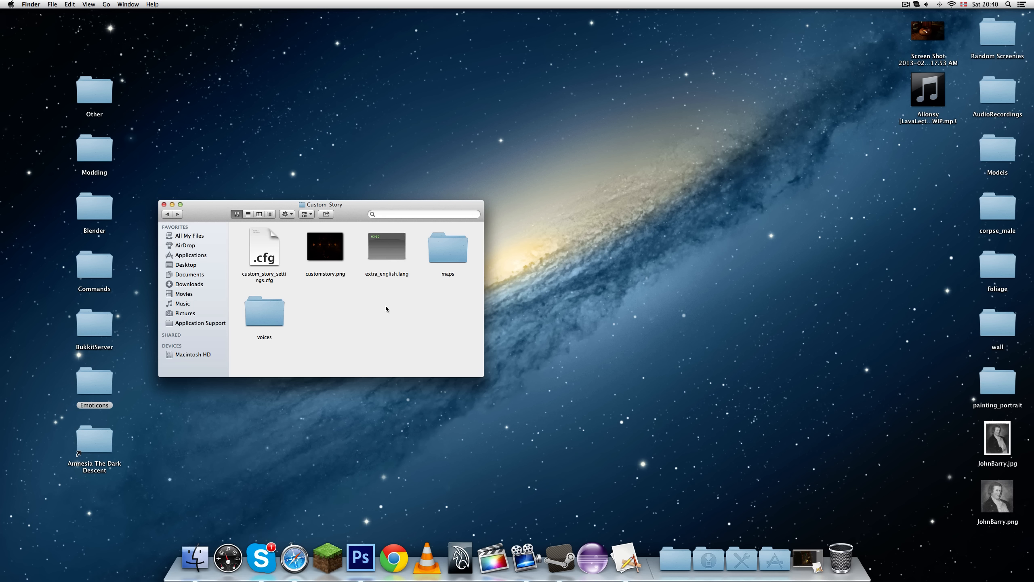
Open the maps folder and check the Level1.map and Level1.hps files
double_click(440, 252)
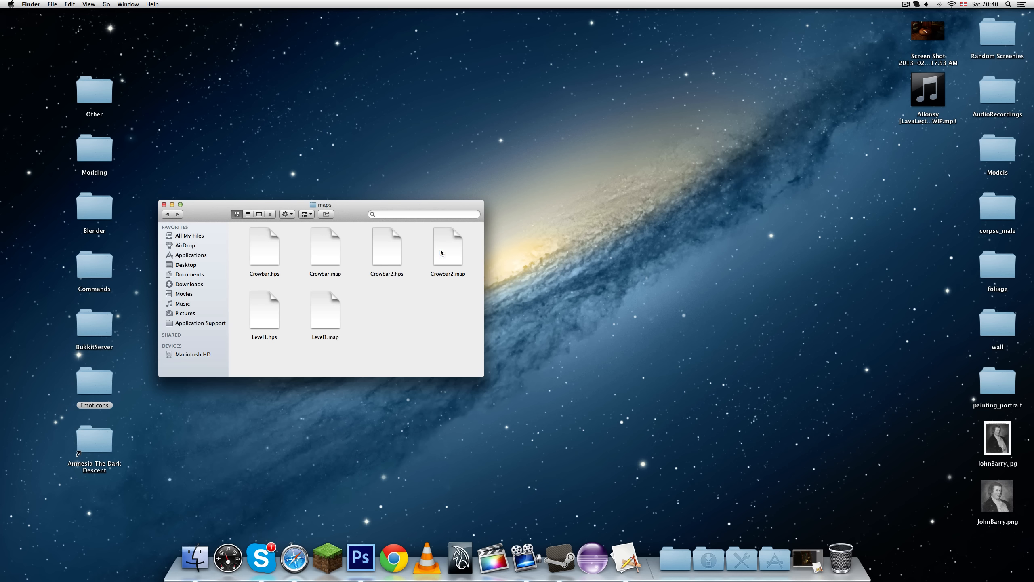
click(329, 316)
click(273, 313)
click(330, 310)
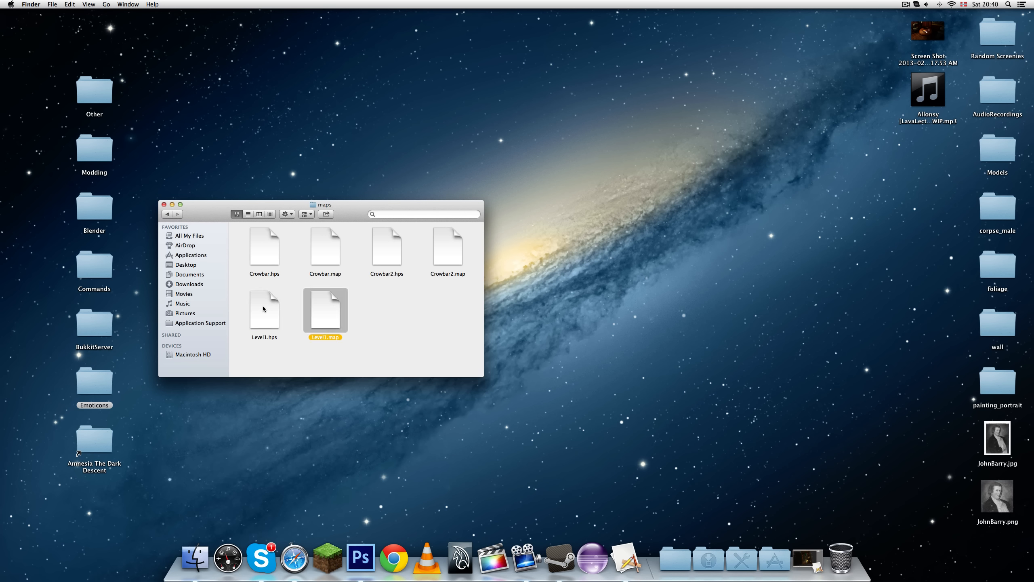
click(265, 310)
click(326, 311)
click(357, 312)
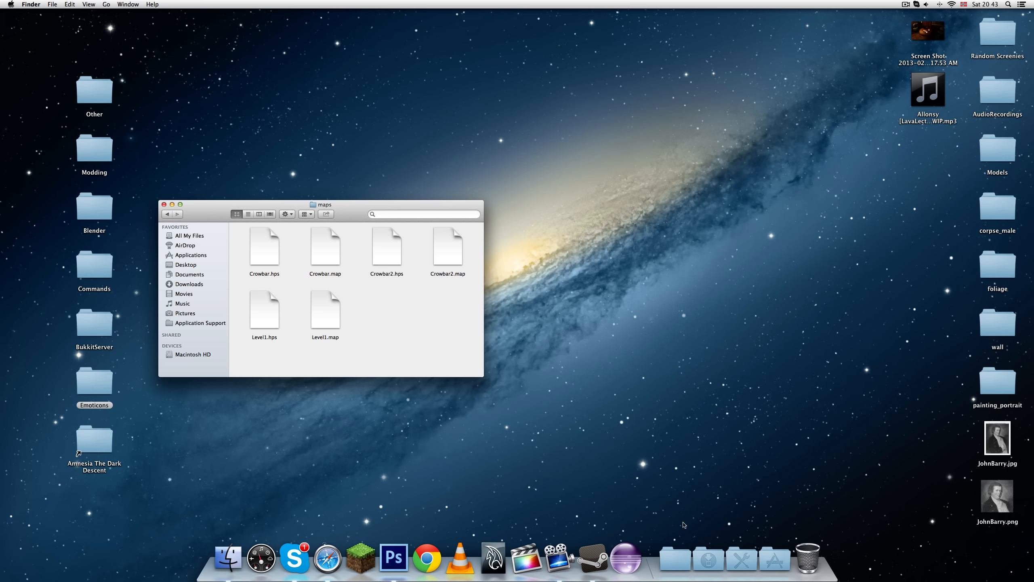
Launch the HPL Level Editor and move its window away from the folder window
click(674, 558)
click(684, 512)
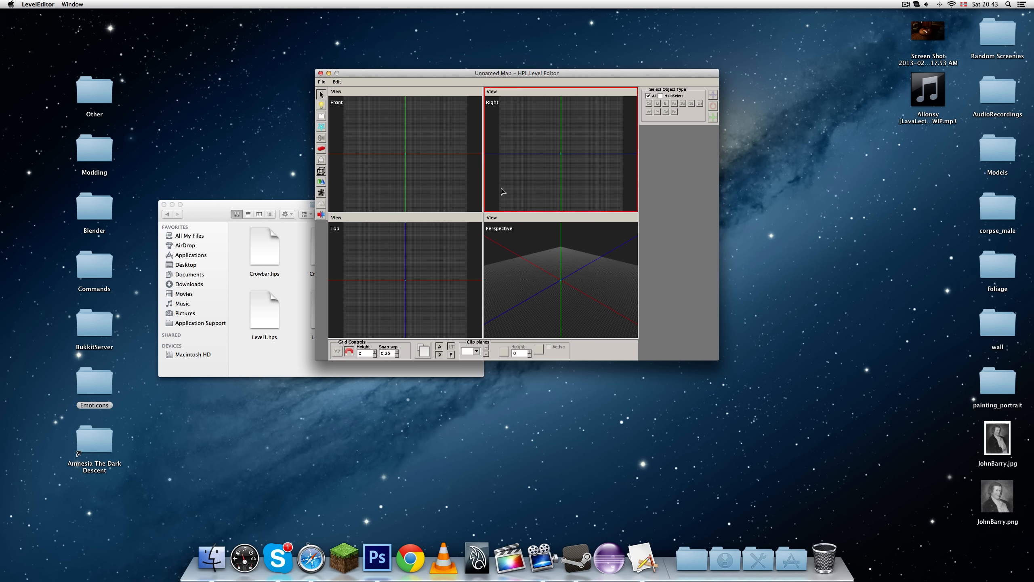
drag(448, 69, 623, 117)
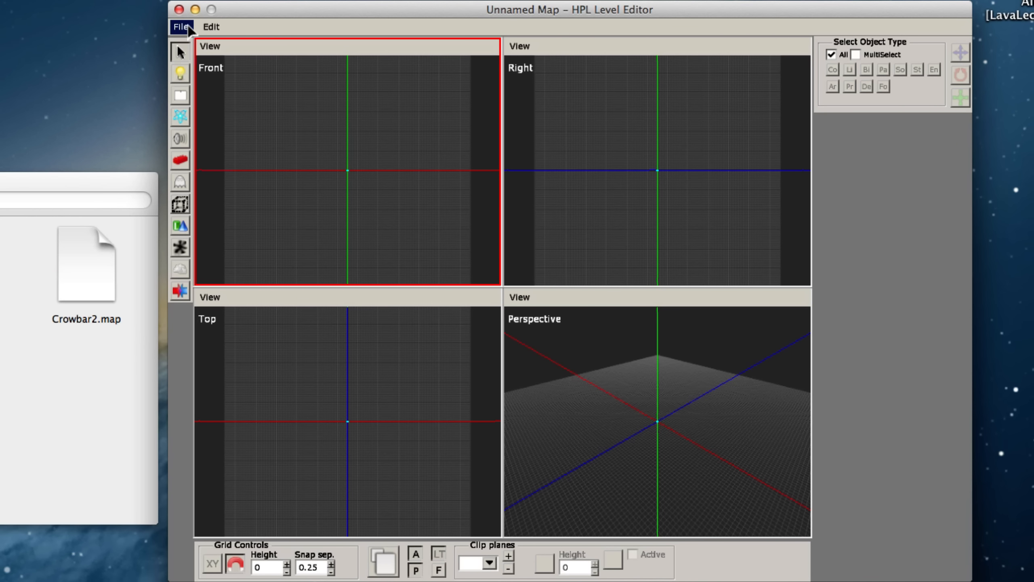
Load the Level1.map file into the level editor
click(189, 29)
click(193, 61)
click(413, 216)
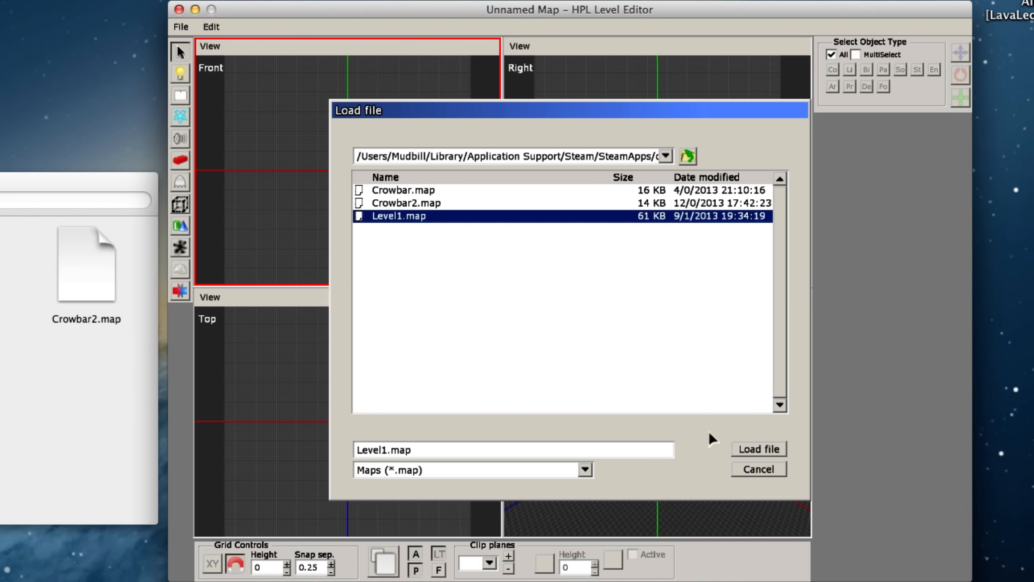
click(754, 453)
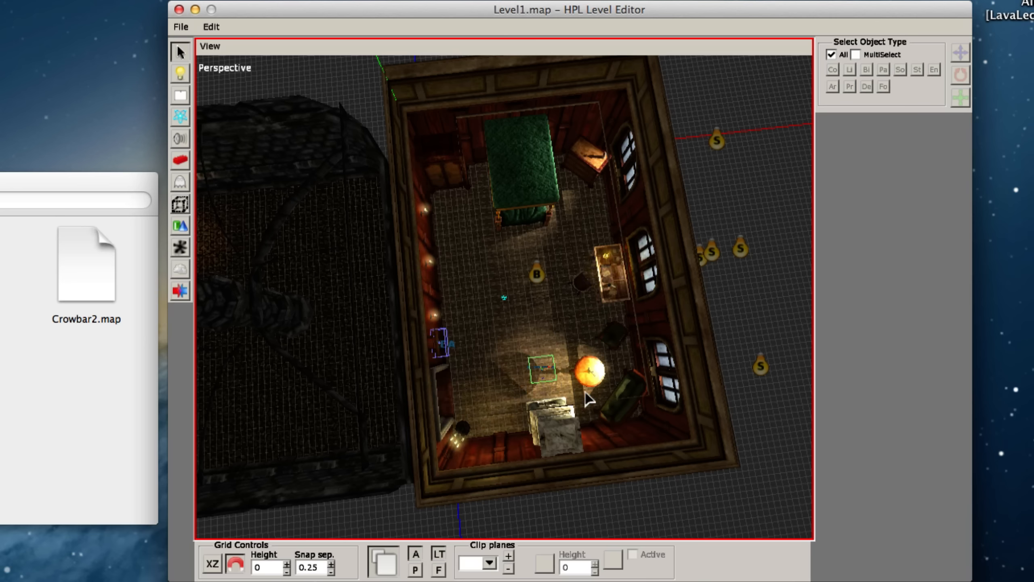
Choose the mansion model from the door category of the entities for placement
scroll(537, 360, up, 3)
alt+middle_drag(535, 355, 285, 261)
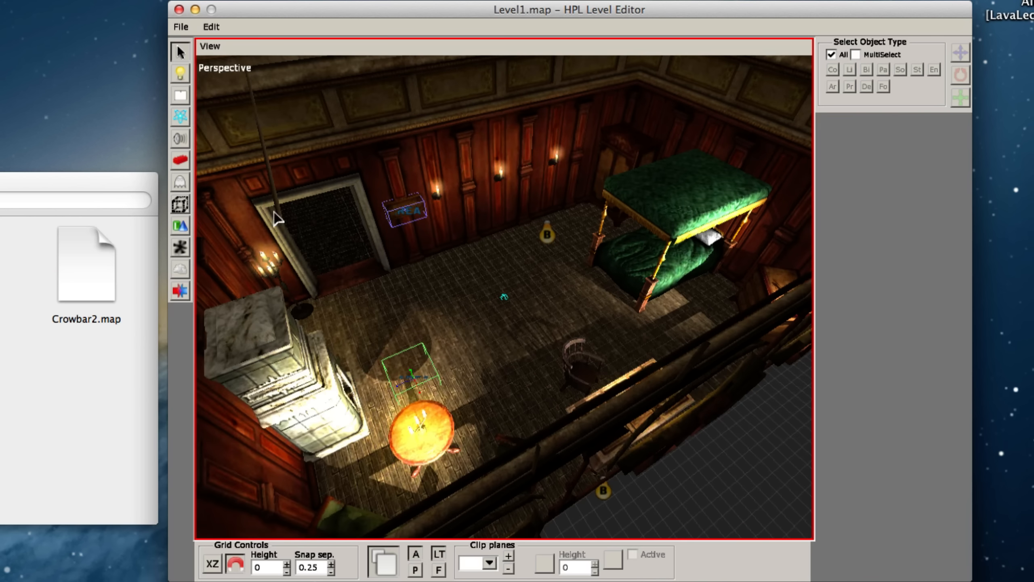
alt+middle_drag(349, 275, 448, 367)
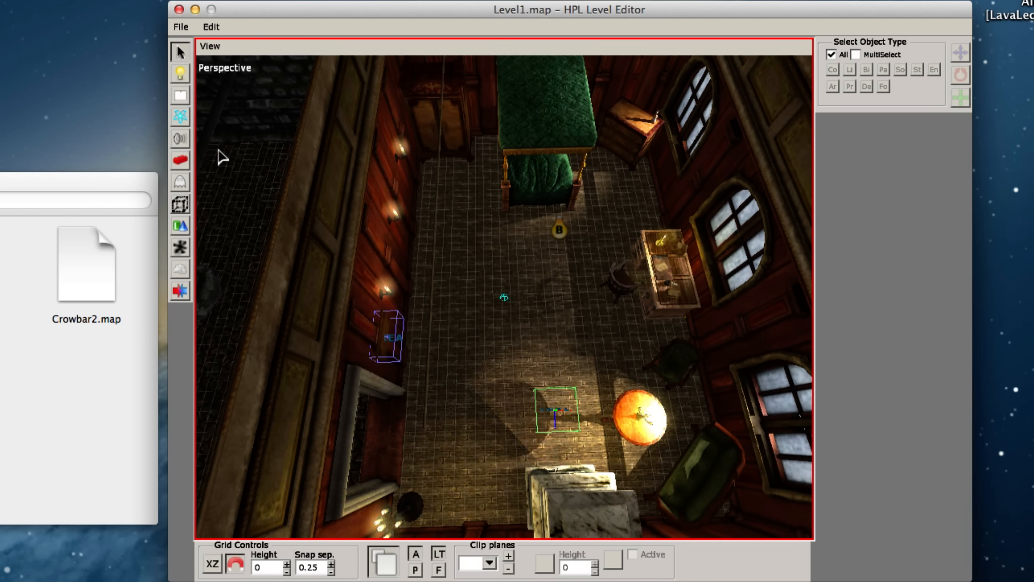
click(180, 182)
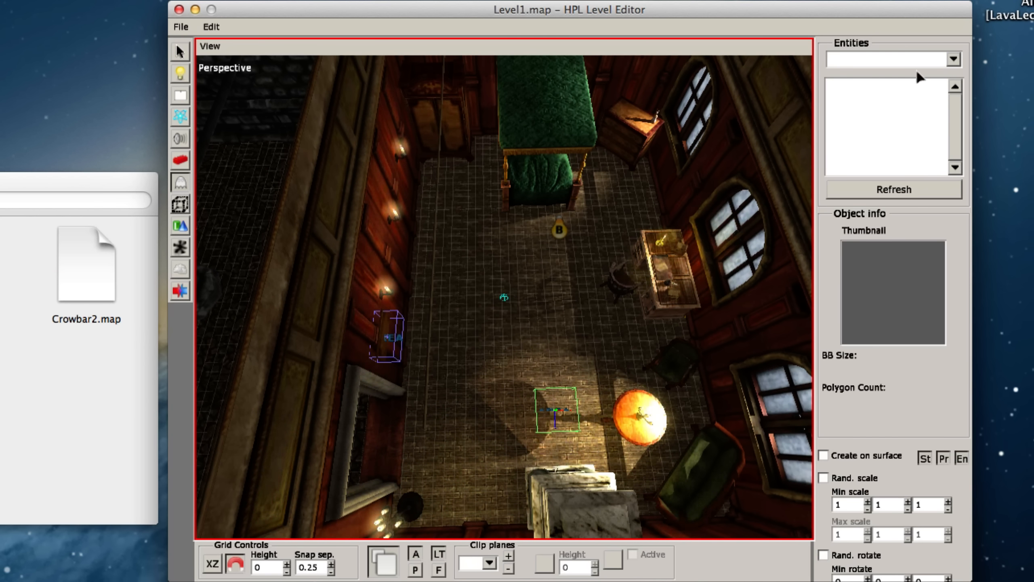
click(953, 59)
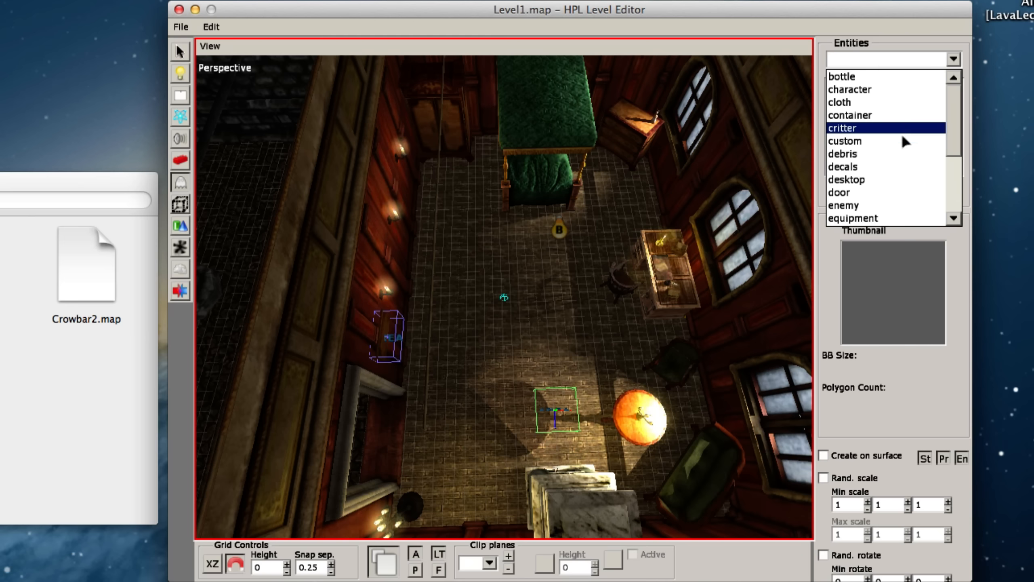
click(873, 193)
click(873, 96)
click(871, 127)
scroll(871, 139, down, 3)
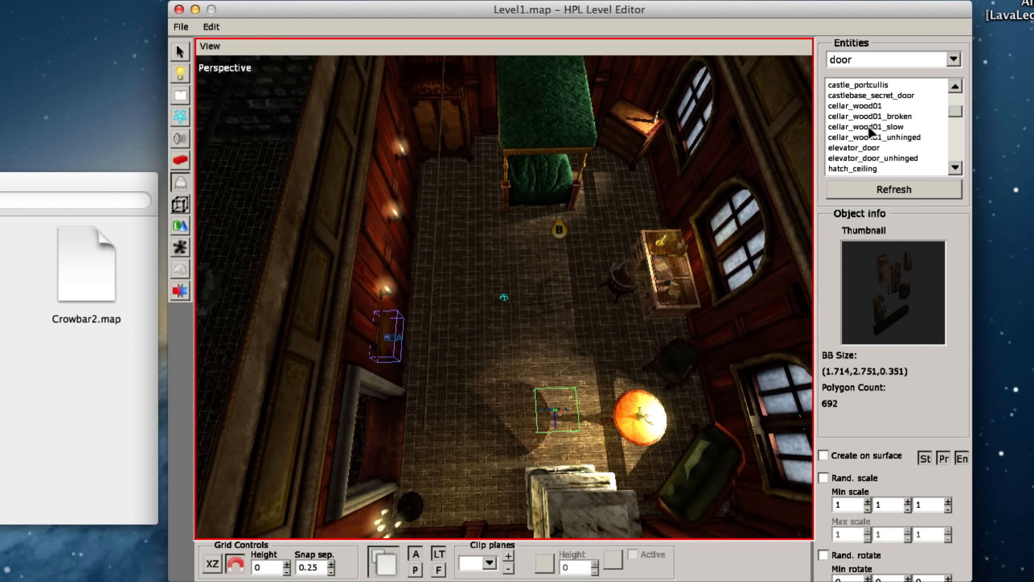
scroll(855, 146, down, 5)
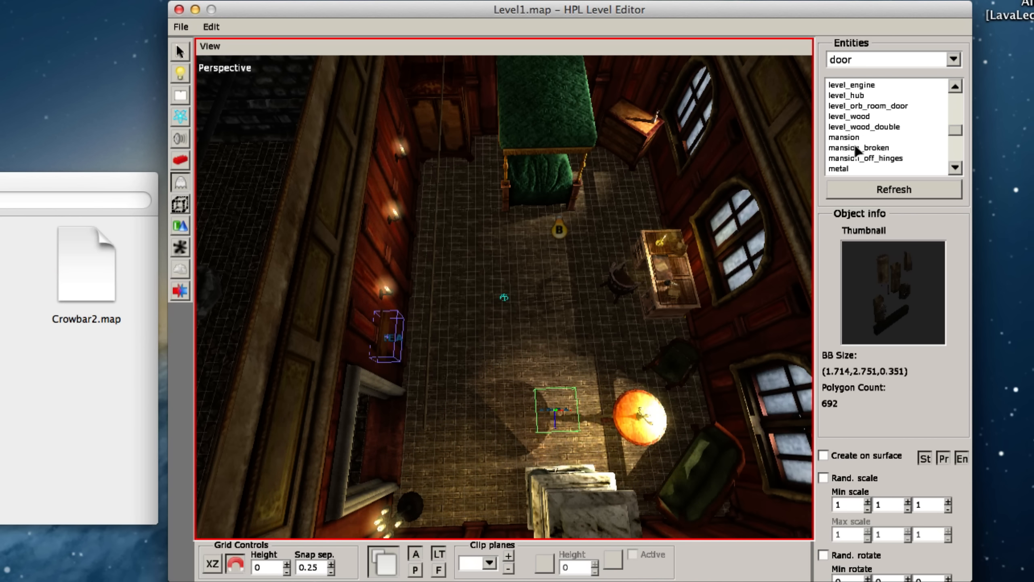
click(859, 137)
Place the mansion door in the empty stone doorway, rotated 90 degrees about Y to fit the frame
middle_drag(544, 284, 461, 305)
scroll(461, 305, up, 5)
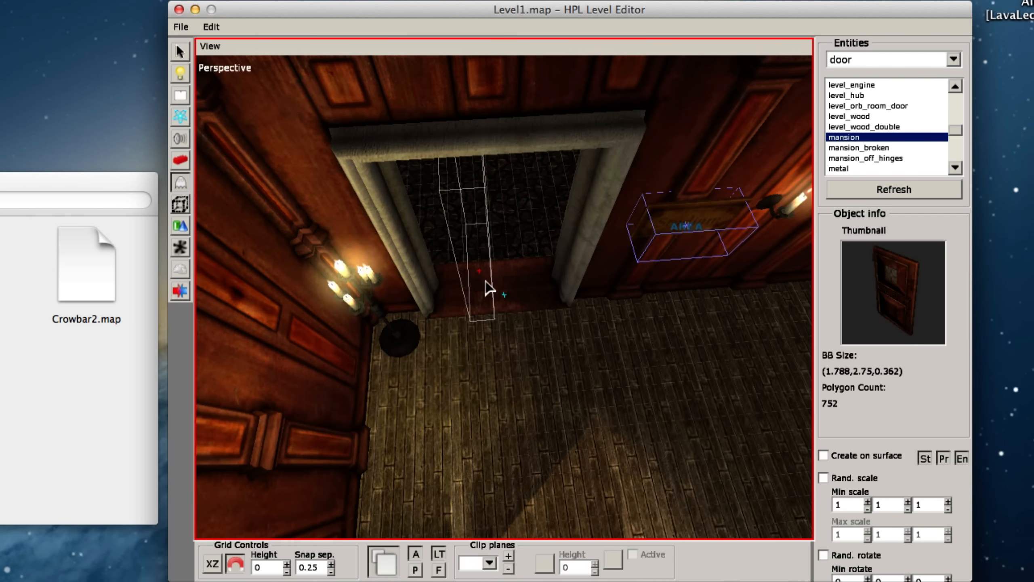
click(496, 282)
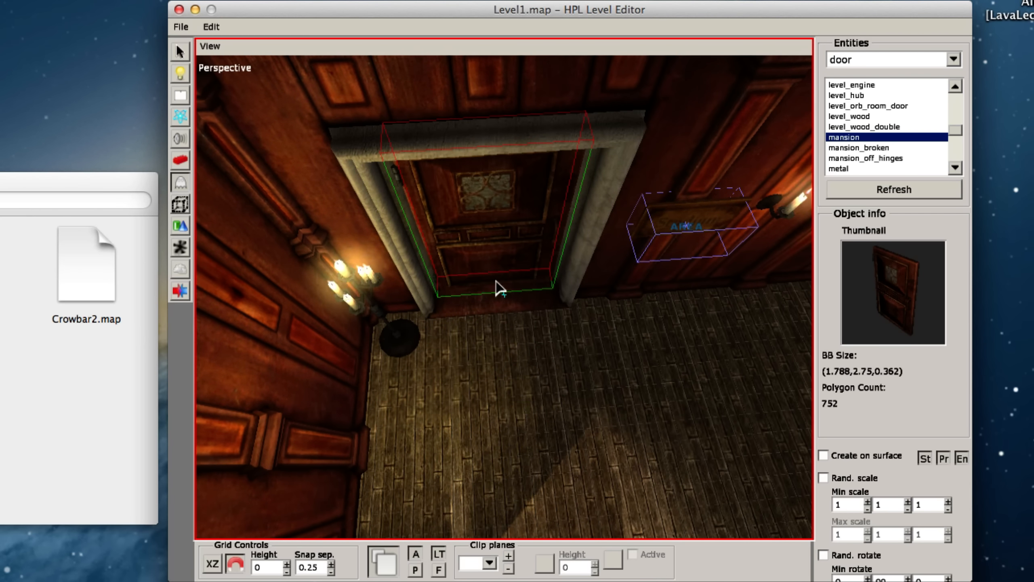
click(496, 281)
middle_drag(496, 280, 523, 263)
key(1)
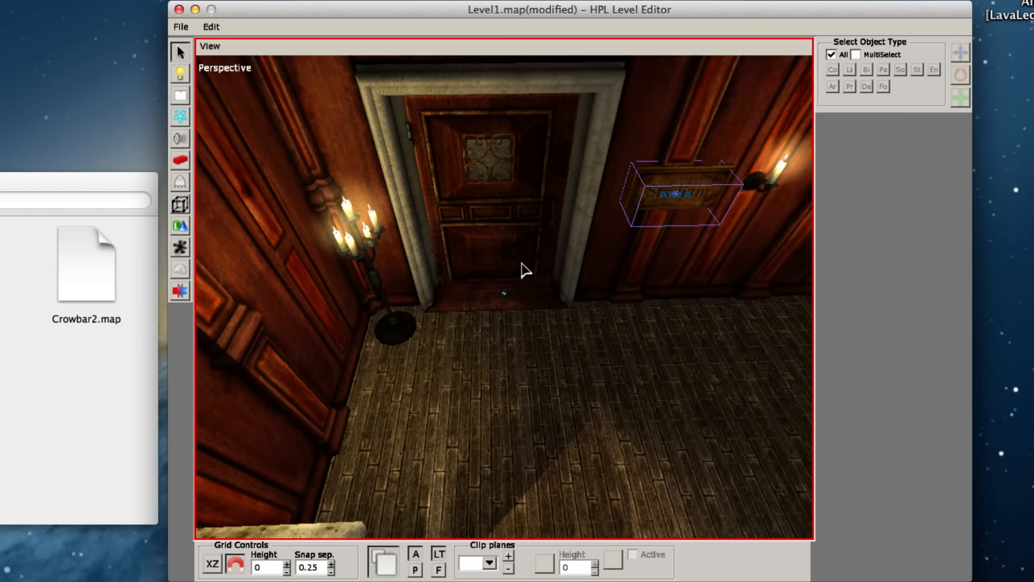
Select the placed mansion door and rename it Door
click(503, 211)
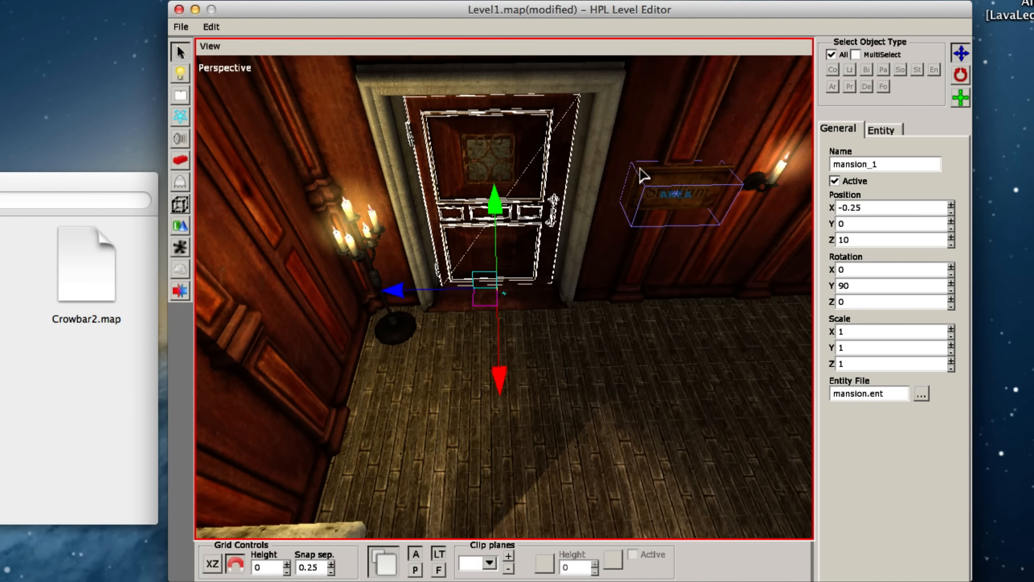
drag(881, 164, 830, 166)
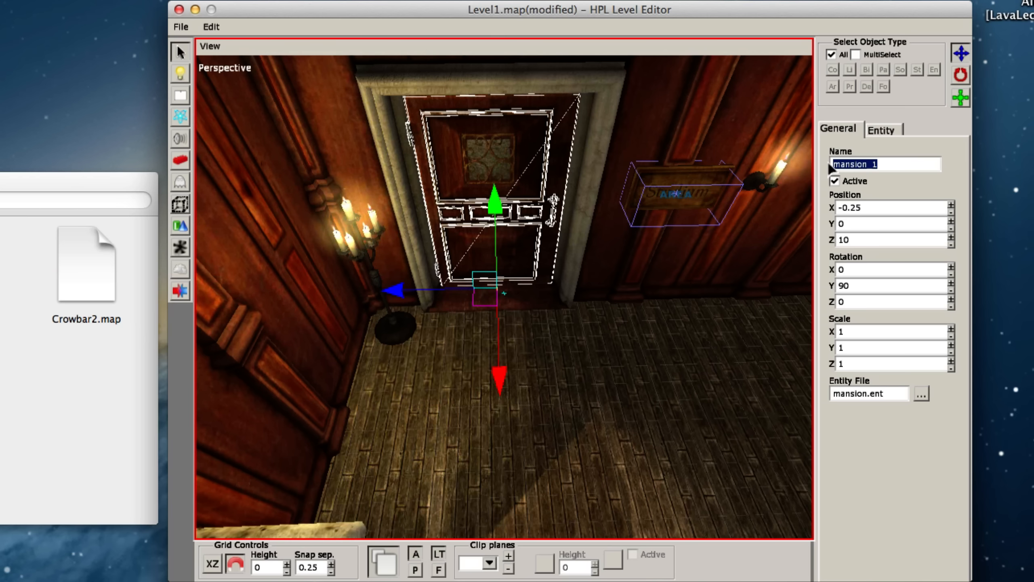
text(Door)
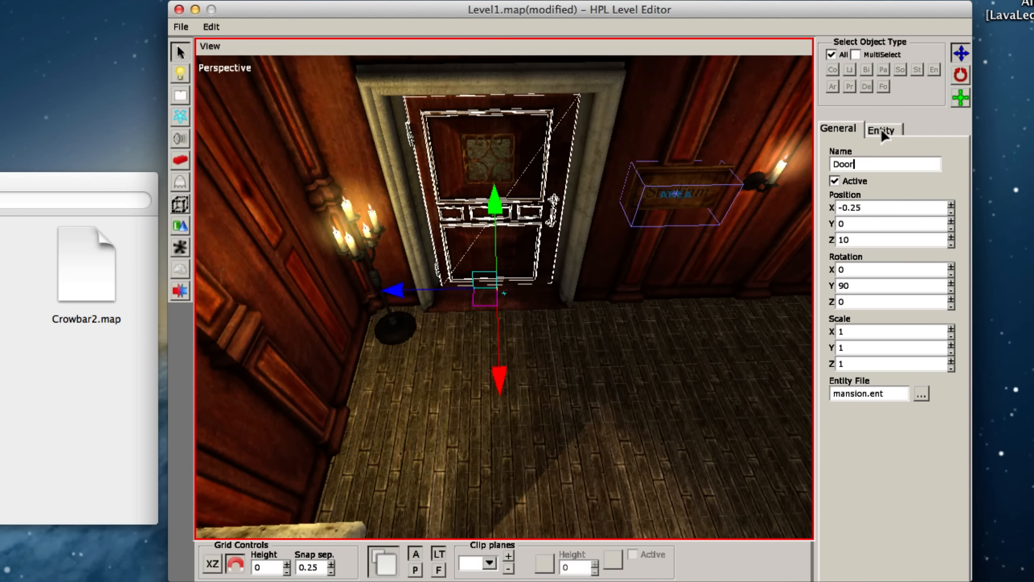
Set the door as locked in its entity properties and return to its general properties
click(888, 131)
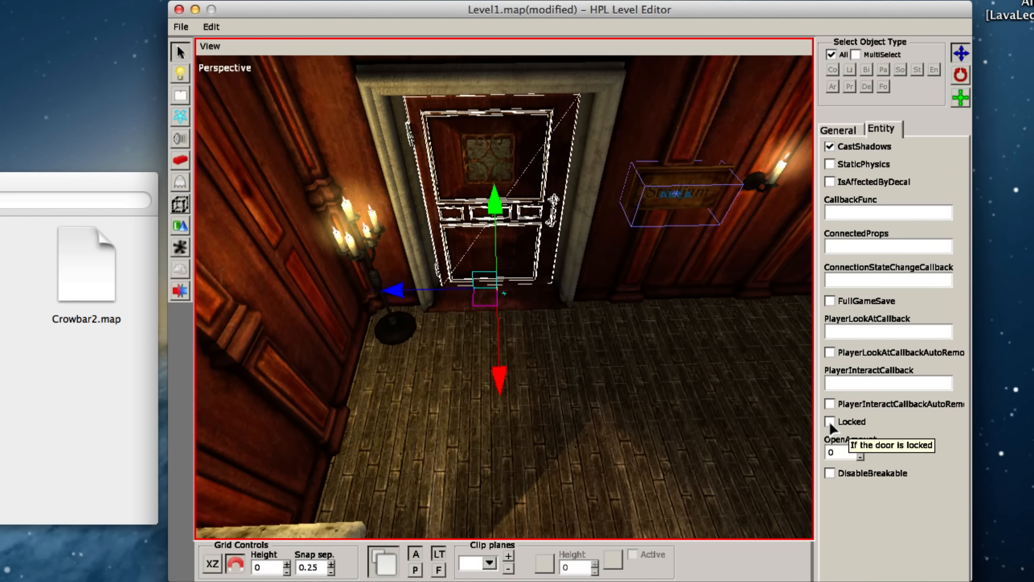
click(830, 422)
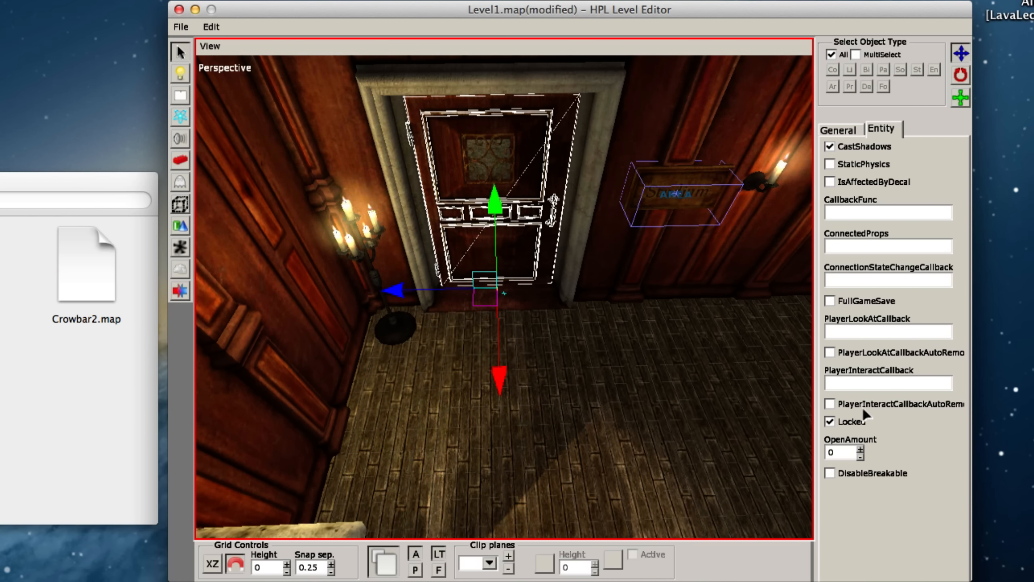
click(841, 131)
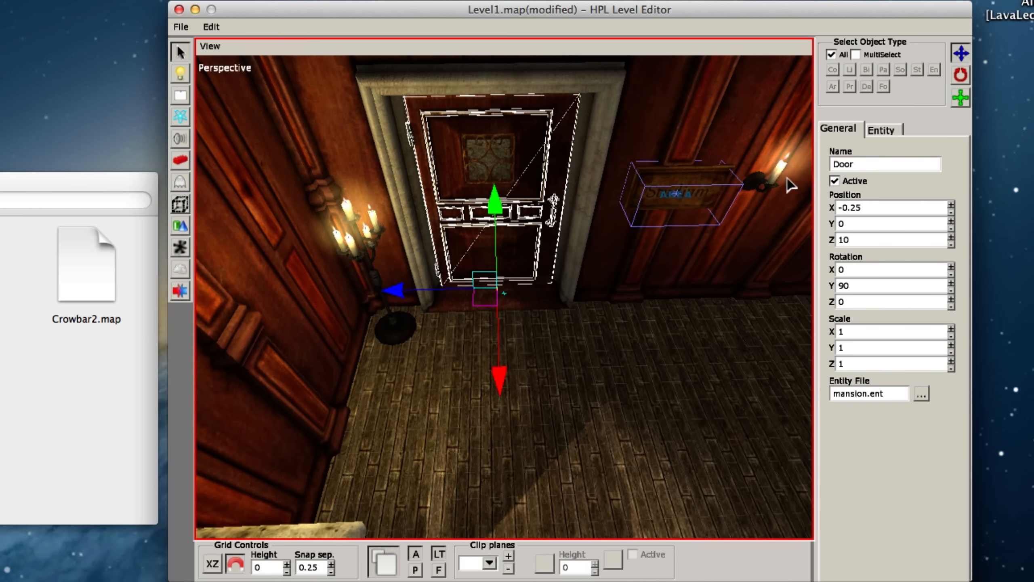
Start placing another entity in the room and list the models of the item category
alt+middle_drag(550, 289, 481, 293)
alt+middle_drag(481, 293, 571, 332)
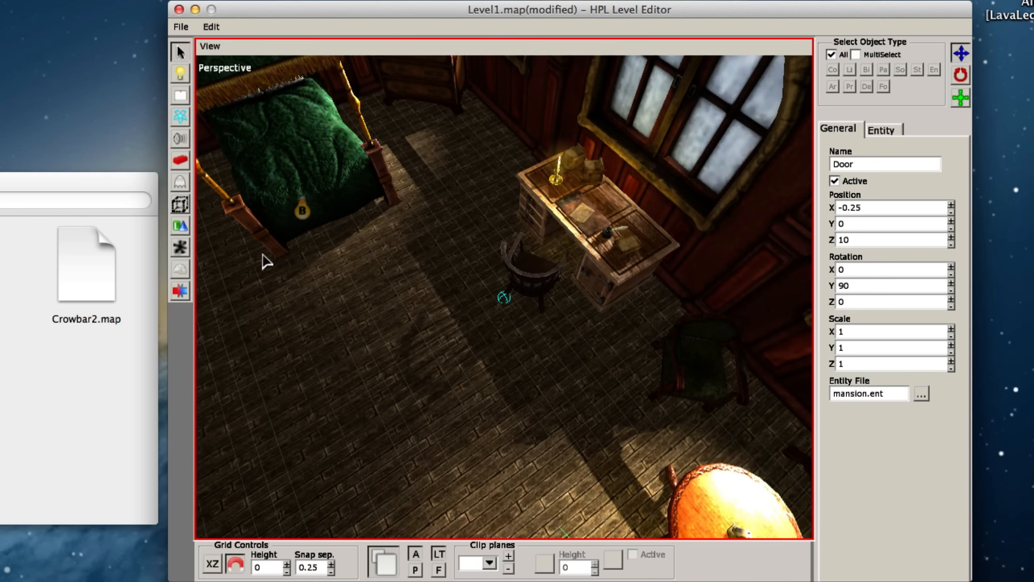
click(180, 183)
click(953, 60)
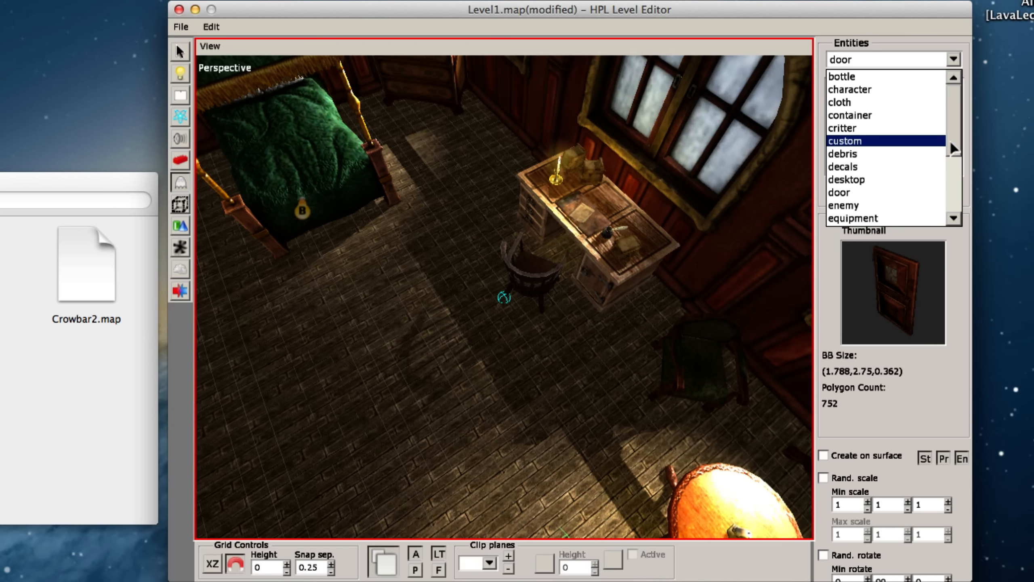
scroll(958, 159, down, 3)
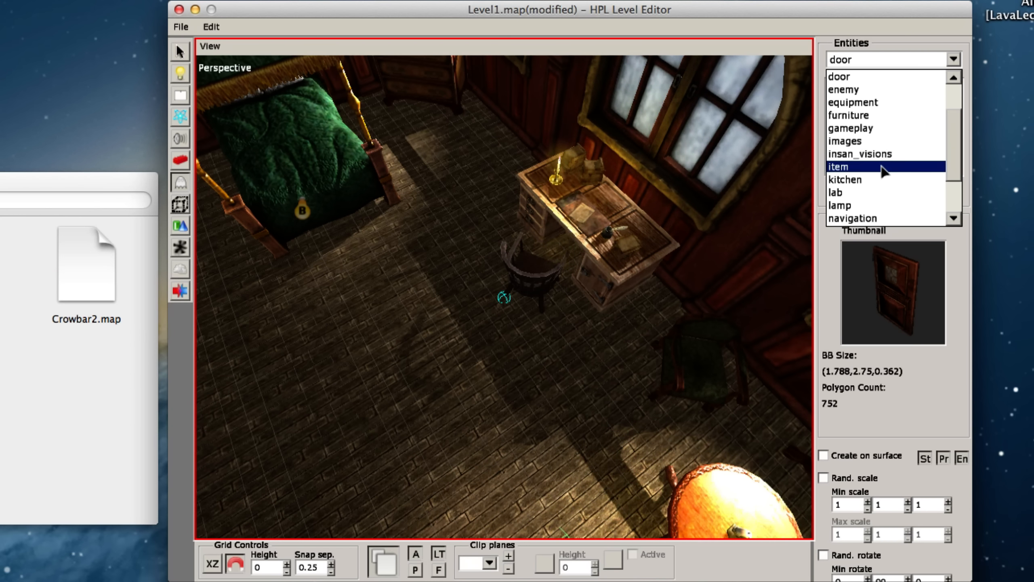
click(881, 166)
Find the key models among the item entities and preview key_study
drag(958, 104, 959, 132)
click(873, 149)
scroll(872, 151, down, 3)
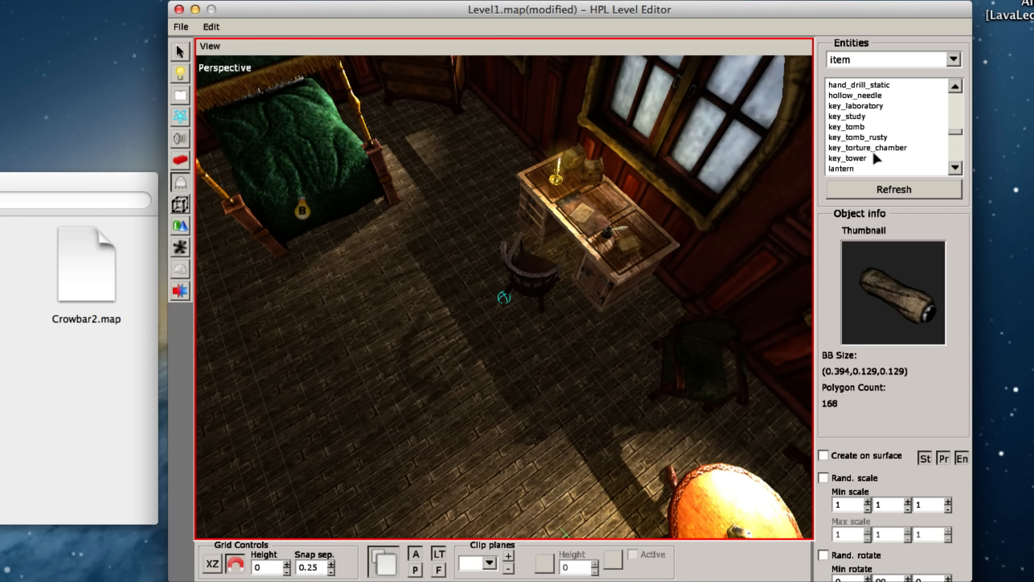
click(869, 127)
click(868, 118)
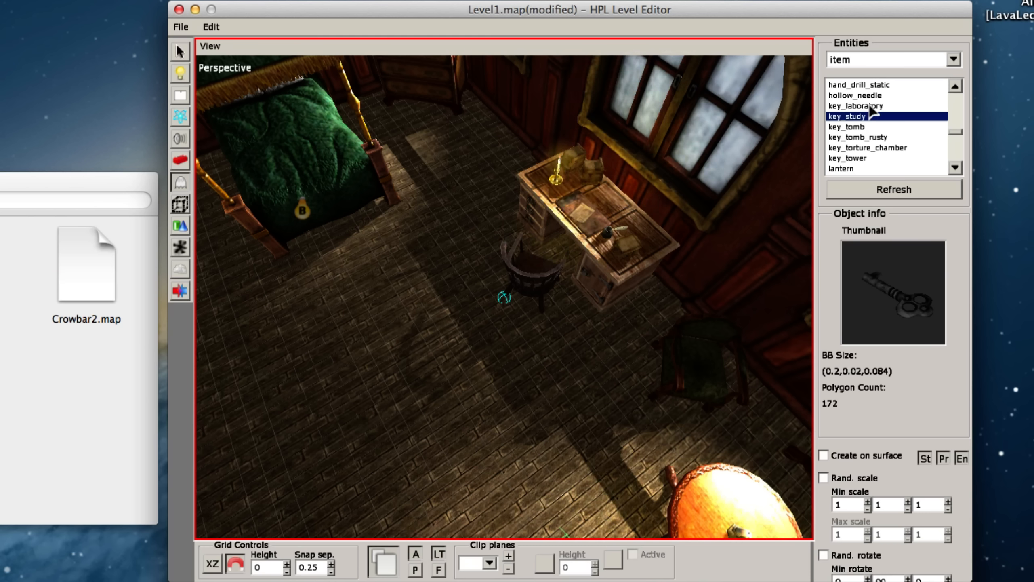
Preview other item entities, including hollow_needle, lantern, orbpiece_crimson and pipe_piece
click(867, 95)
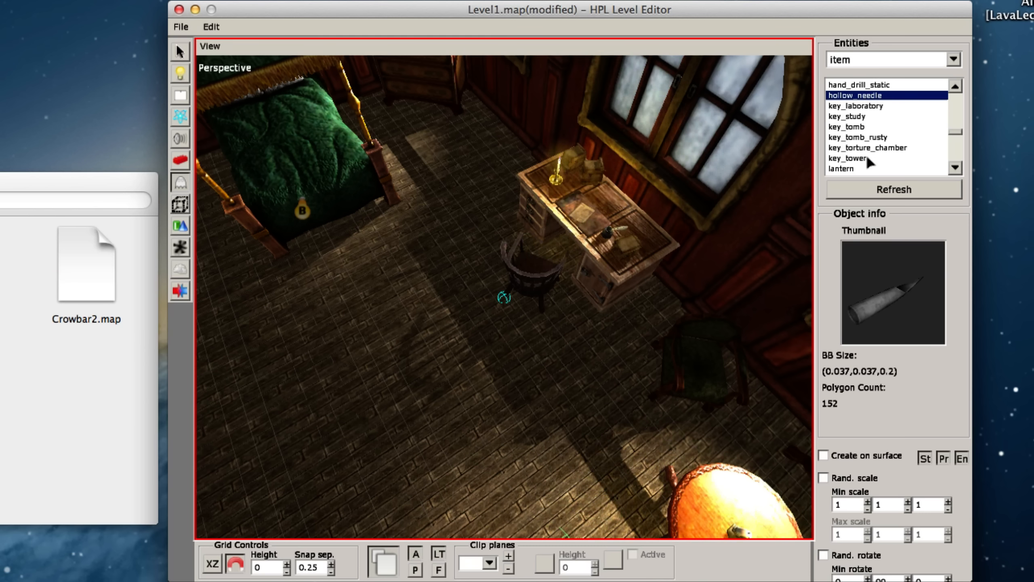
click(859, 168)
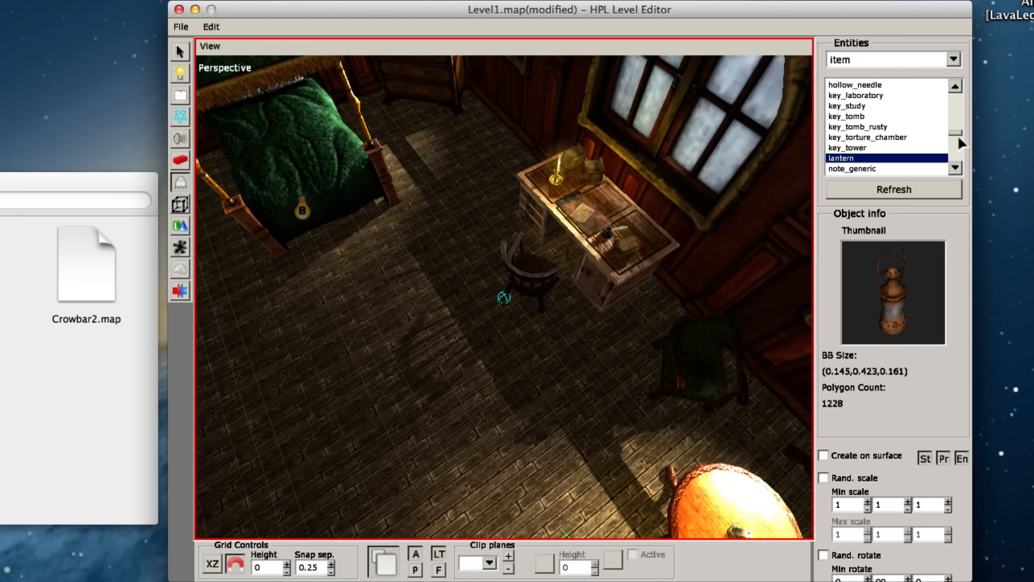
scroll(961, 143, down, 8)
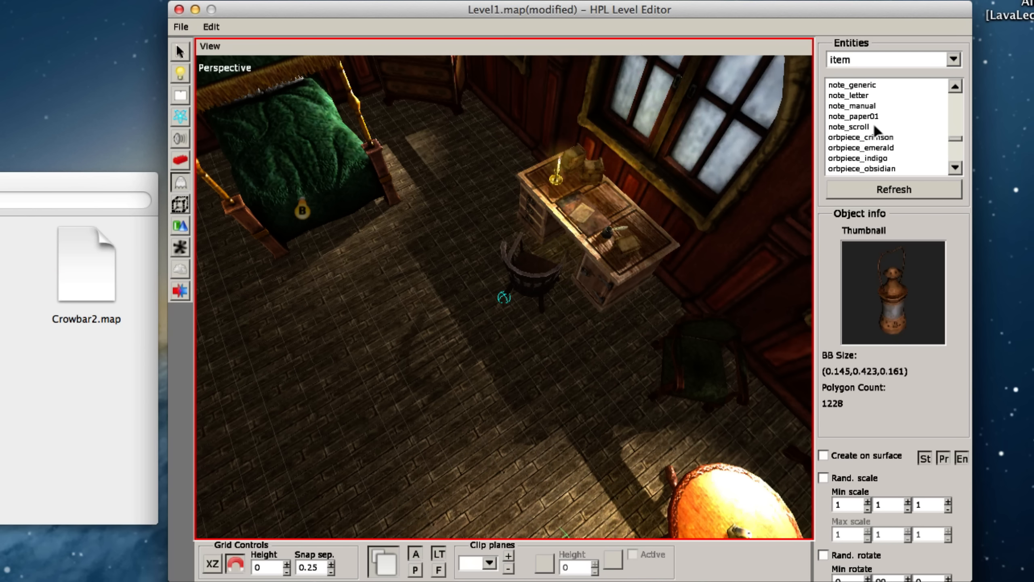
click(872, 137)
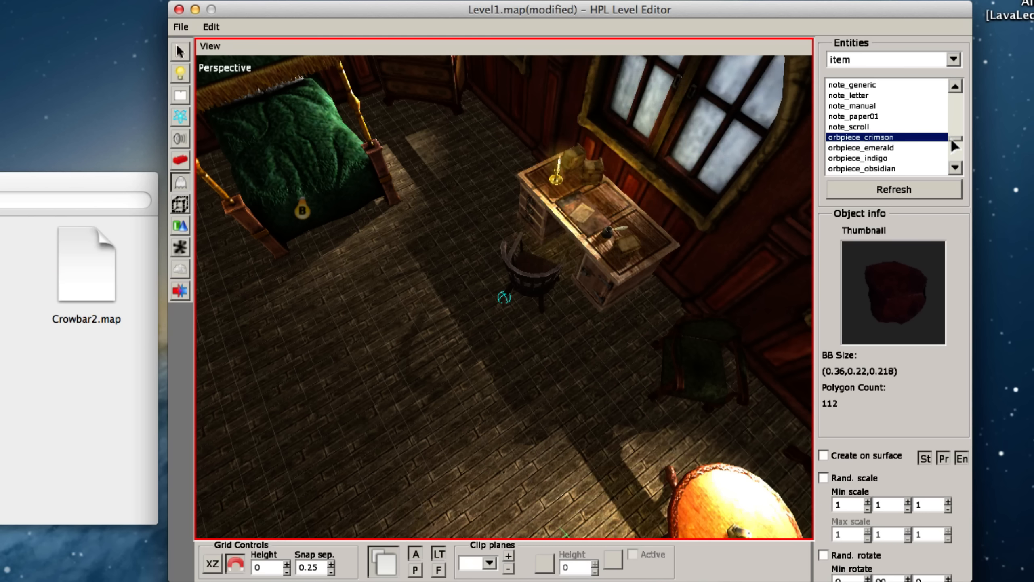
scroll(954, 151, down, 7)
click(905, 137)
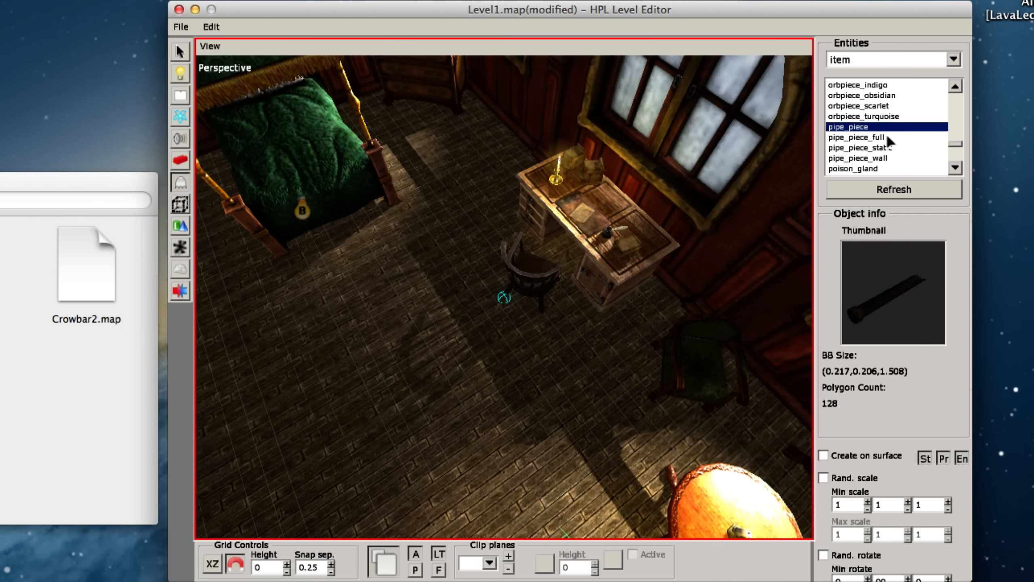
Preview further item entities, including pipe_piece_static, potion_oil and potion_oil_large
click(889, 147)
scroll(956, 155, down, 6)
click(932, 127)
click(932, 137)
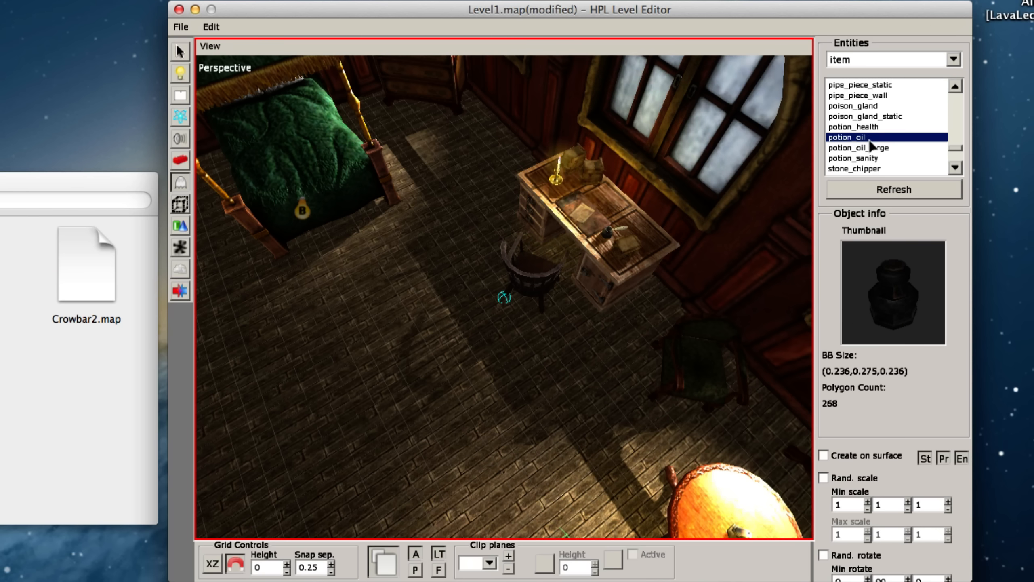
click(936, 147)
Place the key_study item on the round table beside the candlestick, with creation on surfaces enabled
drag(957, 147, 956, 130)
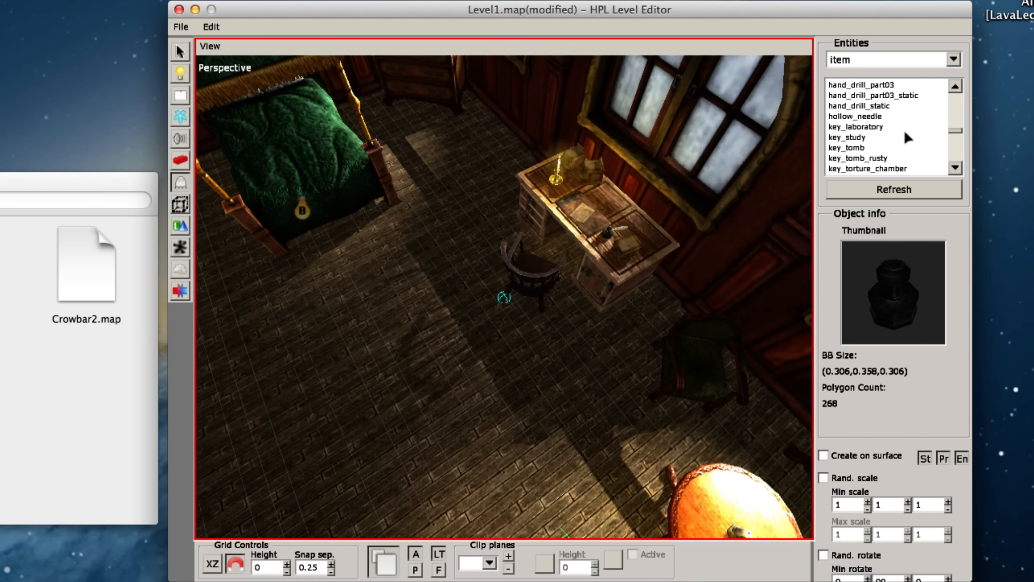
click(885, 137)
alt+drag(527, 316, 588, 303)
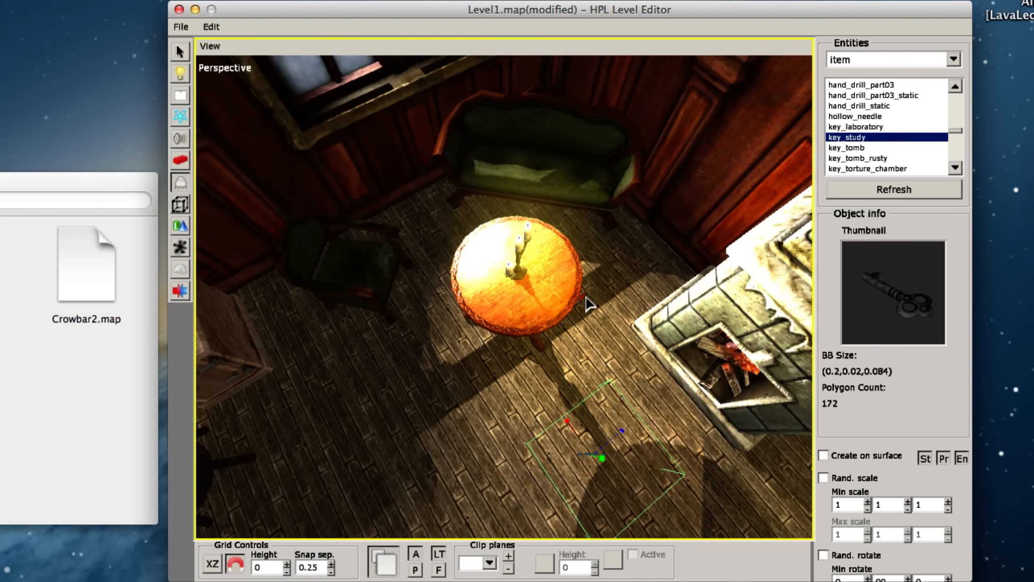
click(822, 456)
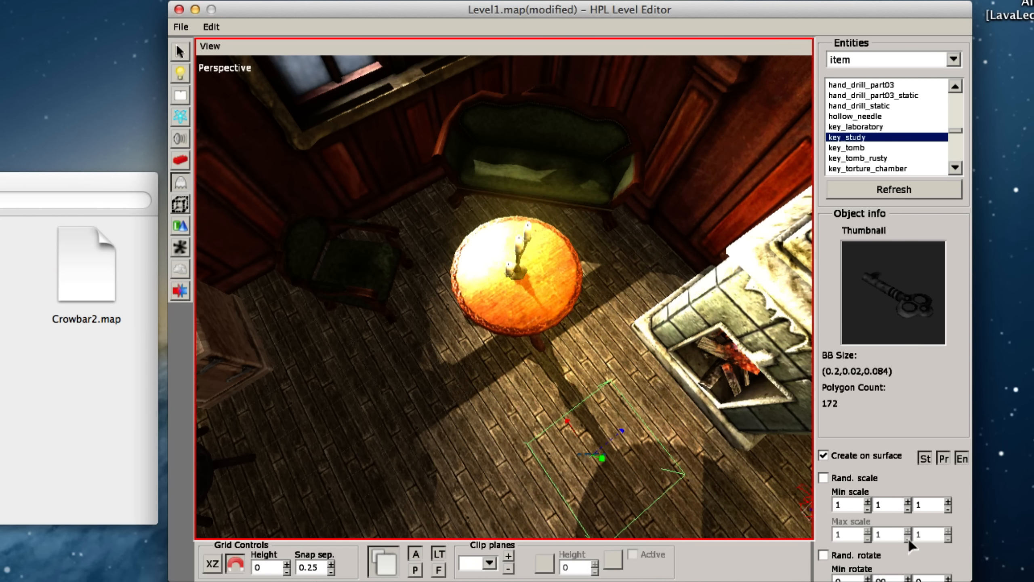
alt+middle_drag(503, 436, 523, 470)
scroll(523, 470, up, 3)
click(529, 359)
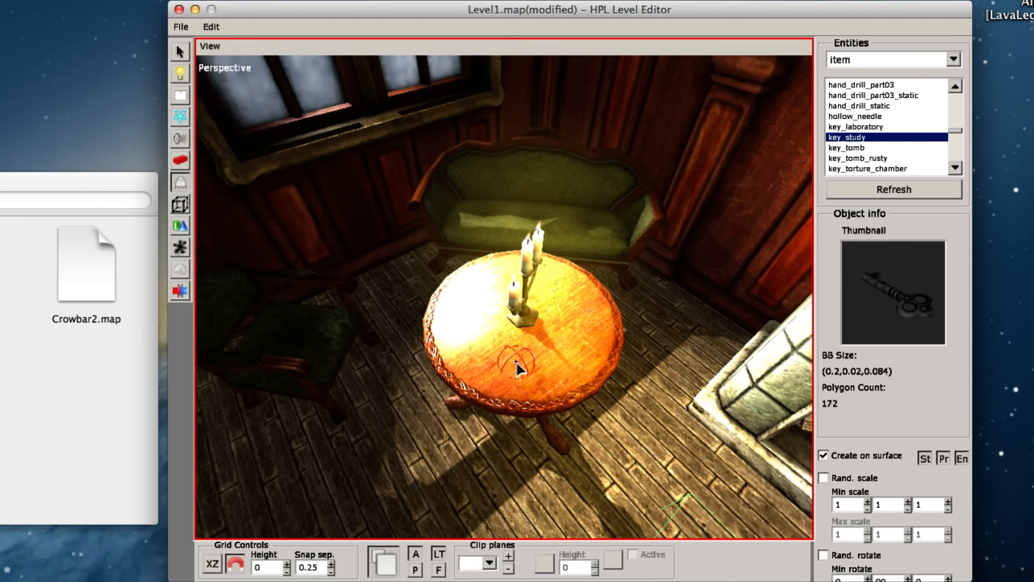
Select the placed key on the round table and rename it Key
scroll(553, 387, up, 3)
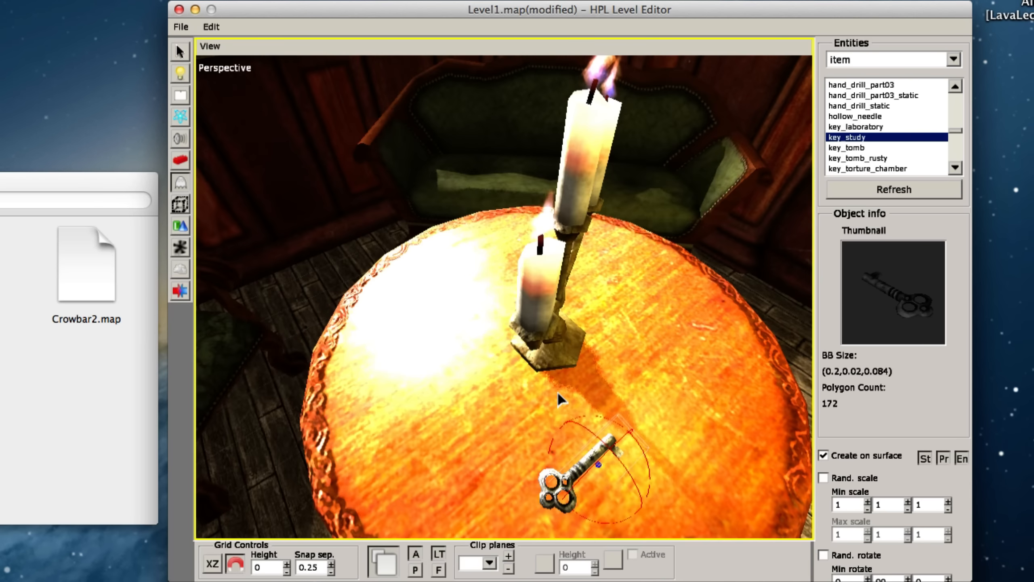
scroll(558, 397, down, 1)
middle_drag(559, 397, 497, 360)
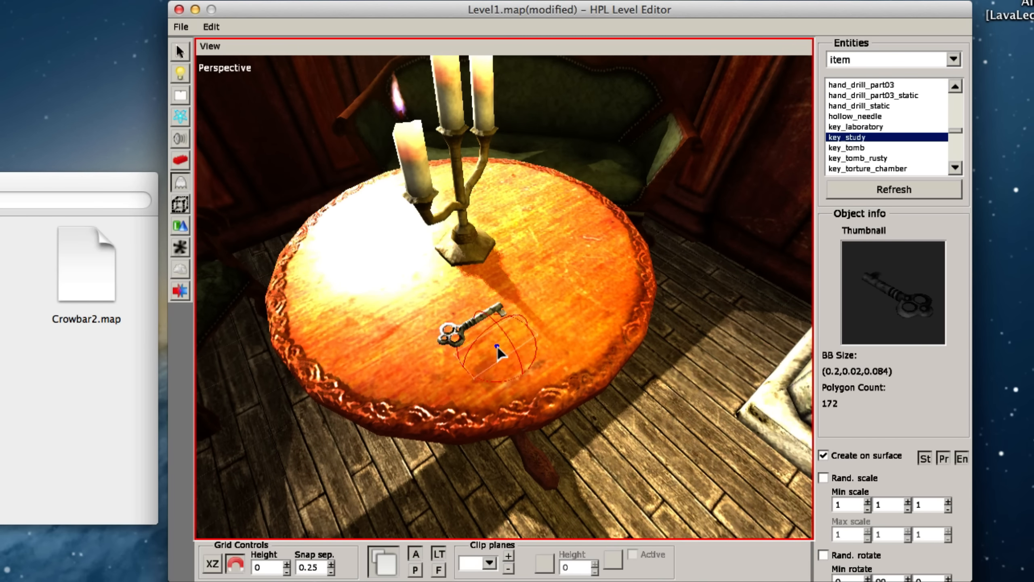
click(180, 52)
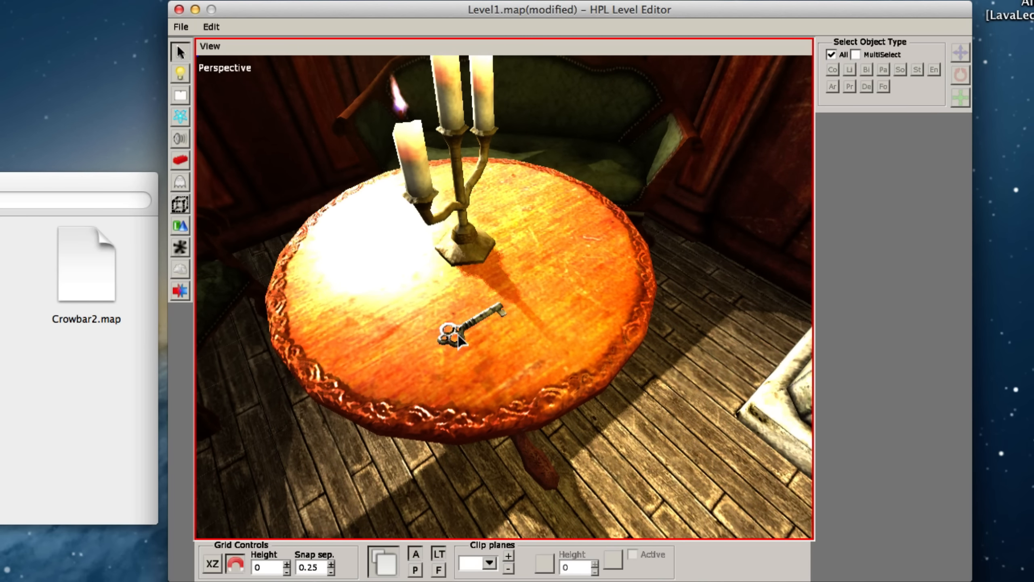
click(468, 326)
double_click(897, 163)
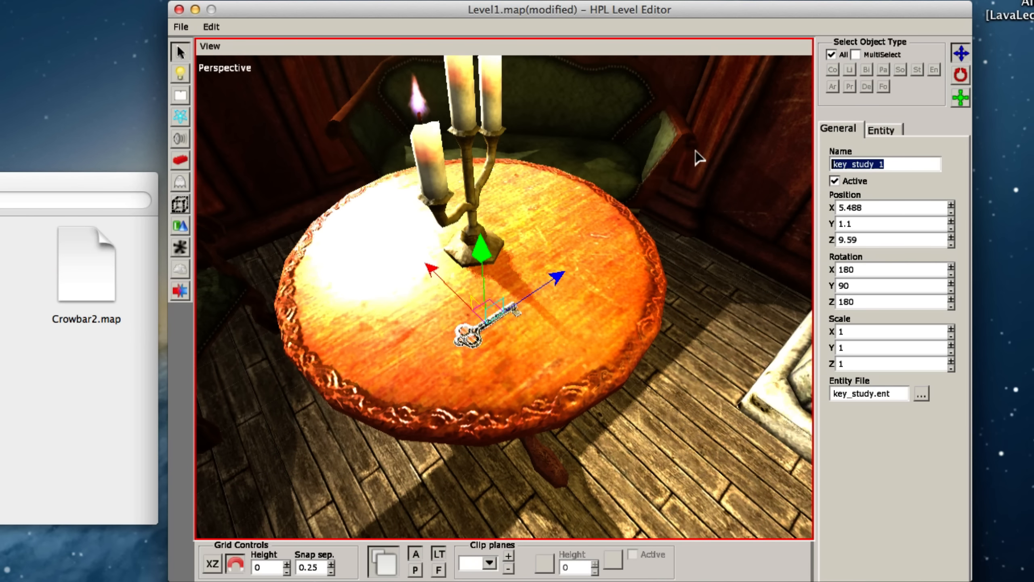
text(Key)
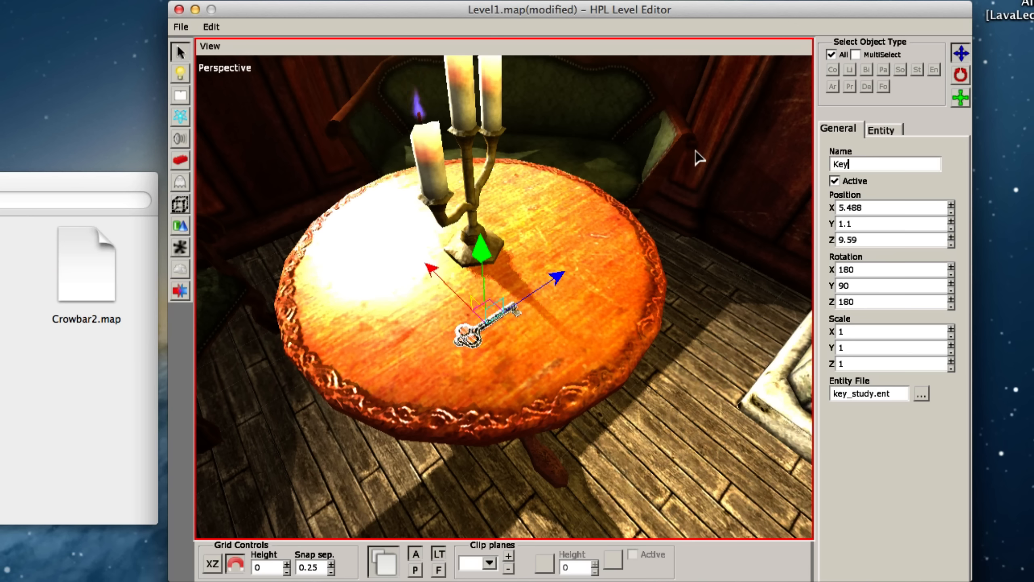
text(w)
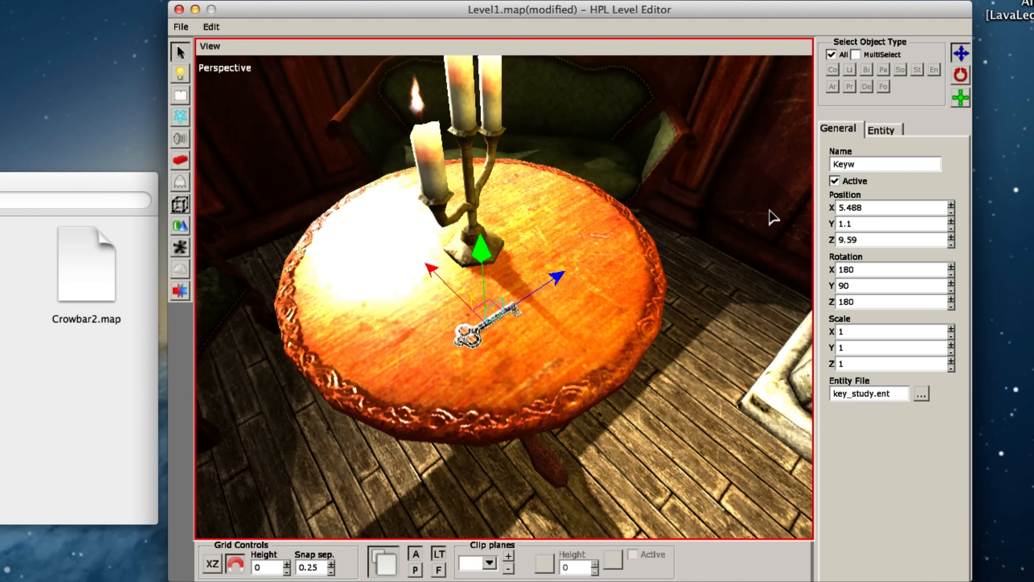
key(BackSpace)
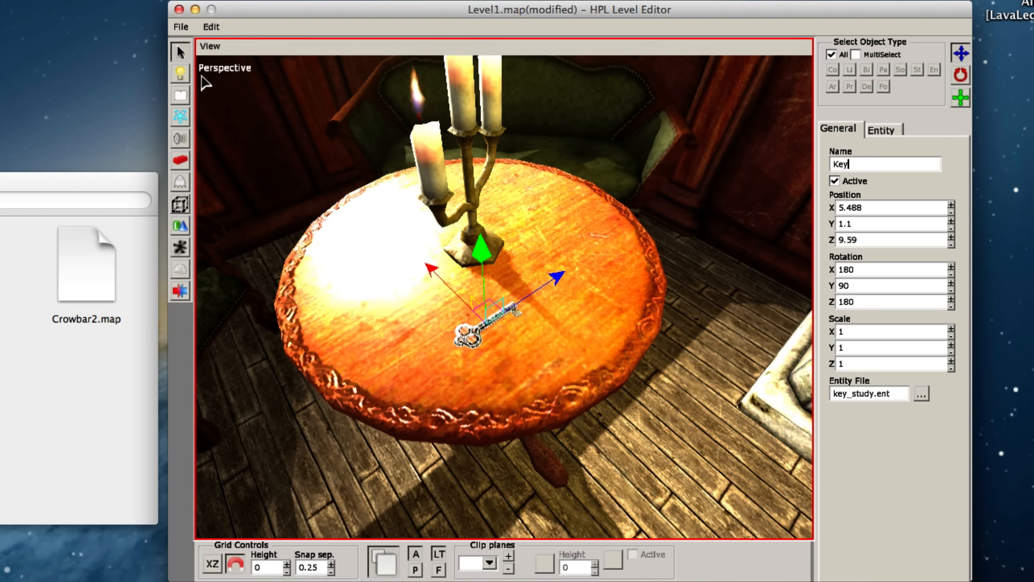
Reselect the key on the table and check its entity properties, returning to the general properties
click(495, 320)
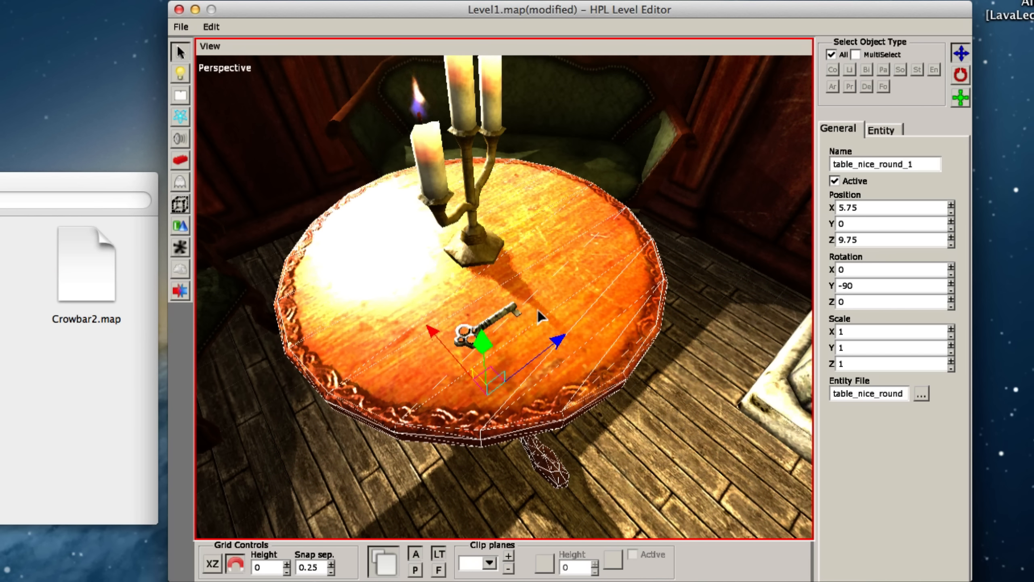
click(494, 318)
key(w)
click(473, 333)
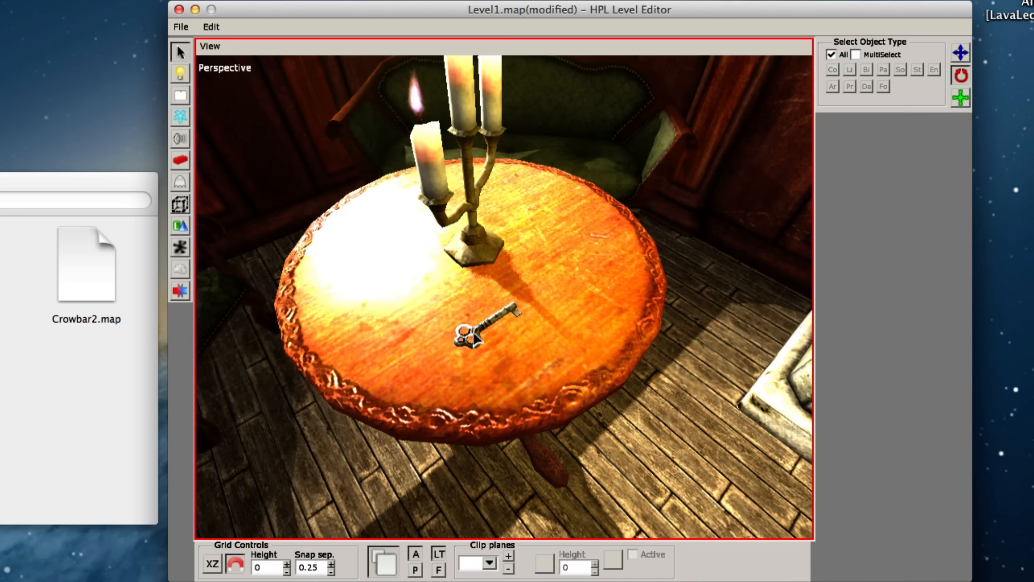
click(476, 338)
key(q)
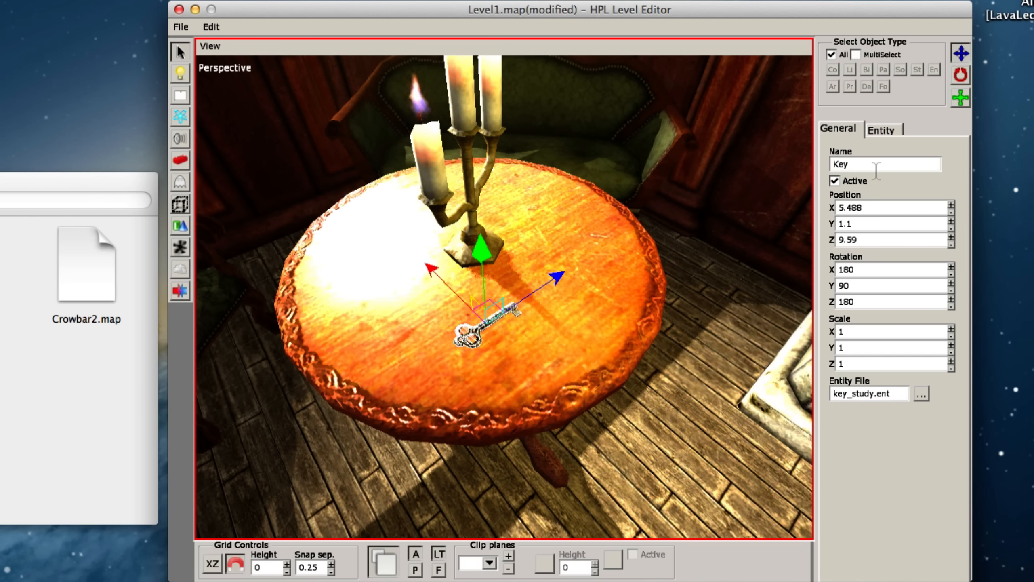
click(887, 131)
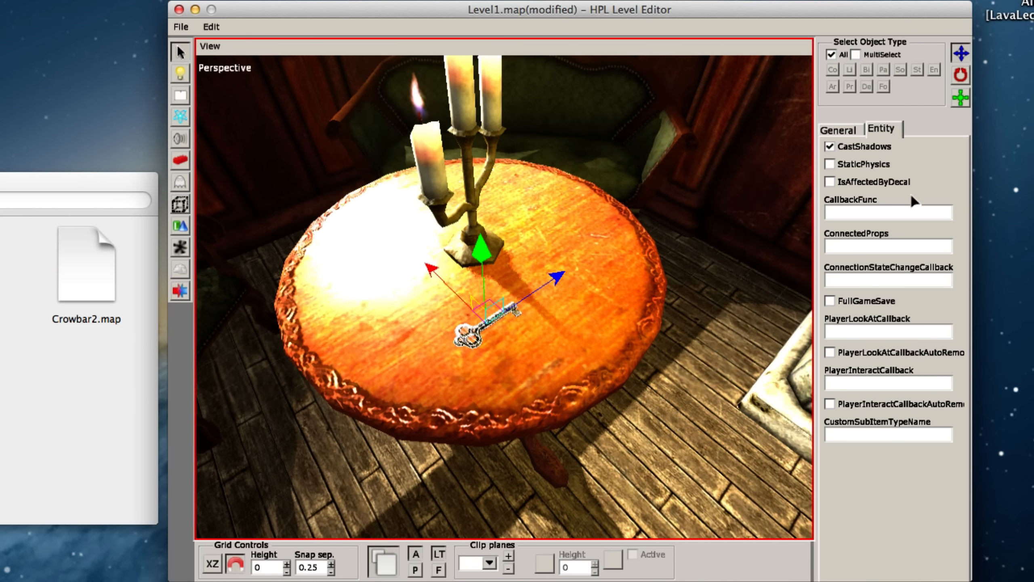
click(842, 130)
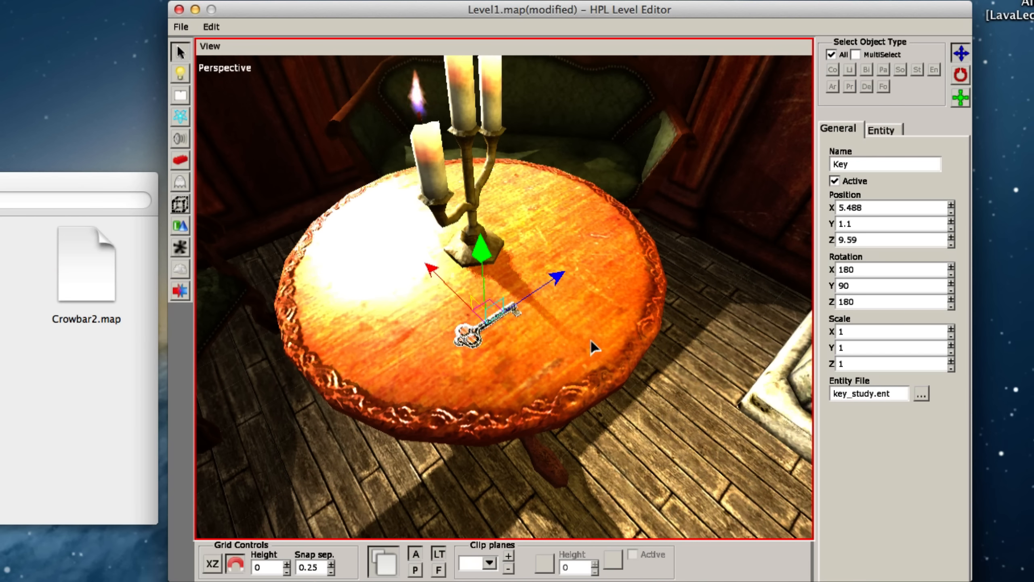
Rotate the key on the tabletop to X 0, Y 60, Z 0
mouse_move(558, 368)
alt+mouse_down()
mouse_move(590, 380)
mouse_move(565, 358)
alt+mouse_up()
key(r)
drag(533, 449, 521, 324)
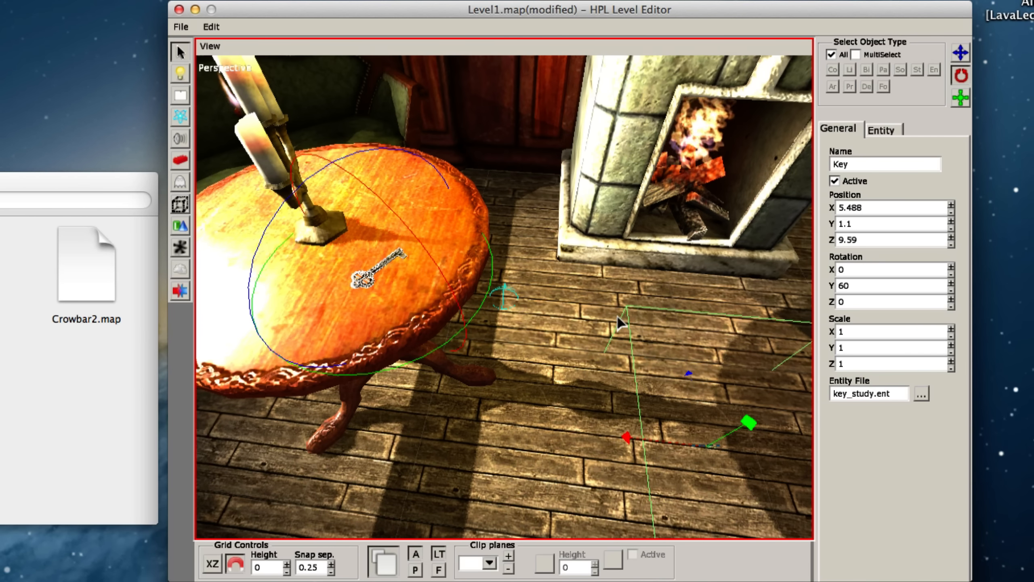
scroll(618, 318, down, 5)
alt+drag(644, 317, 656, 364)
alt+right_drag(656, 362, 647, 347)
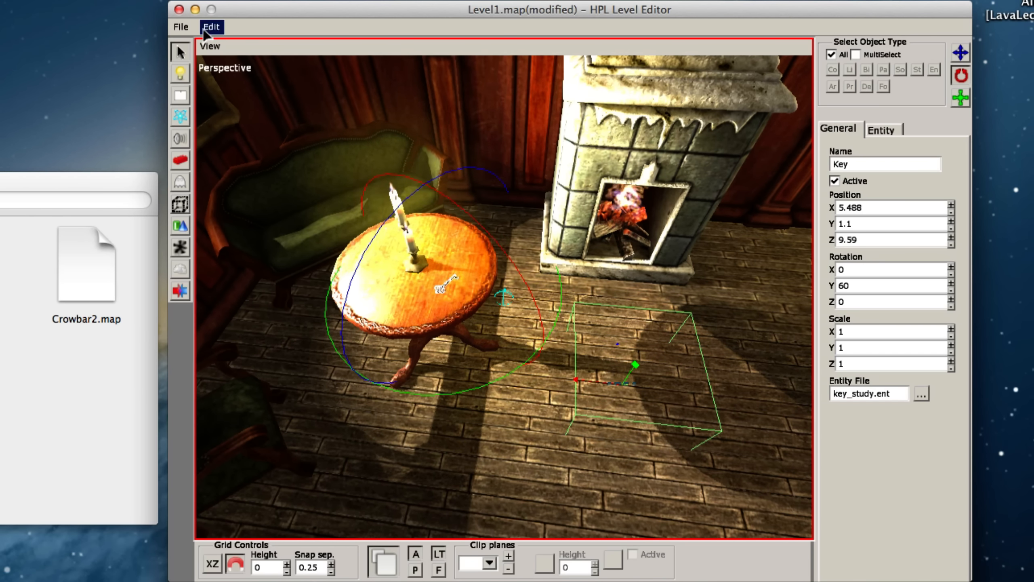
Save Level1.map and minimise the level editor to reach the maps folder
click(181, 27)
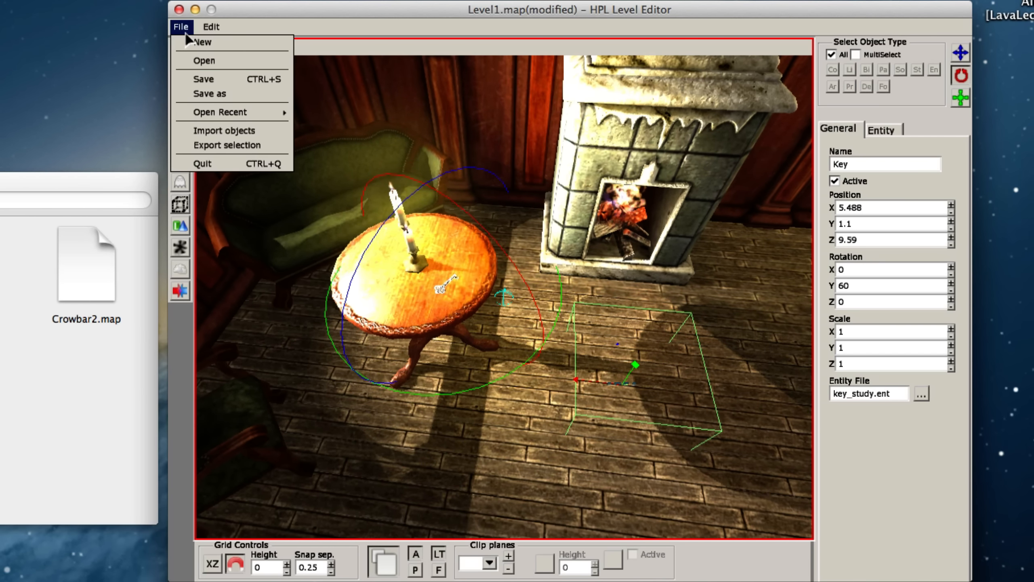
click(195, 80)
double_click(273, 12)
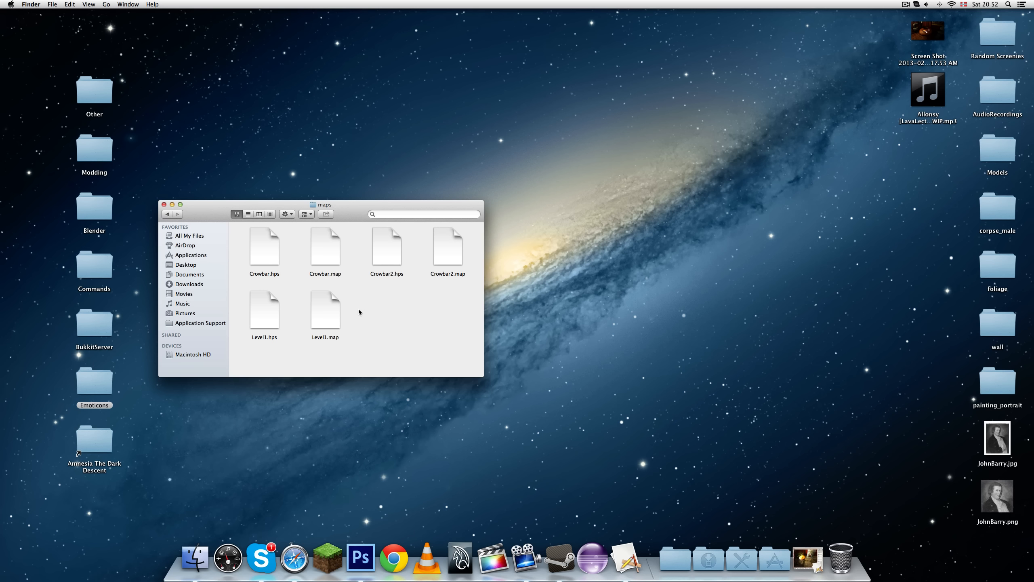
Open the Level1.hps script from the maps folder in TextEdit and move its window to the upper-left corner of the desktop
click(267, 314)
double_click(274, 312)
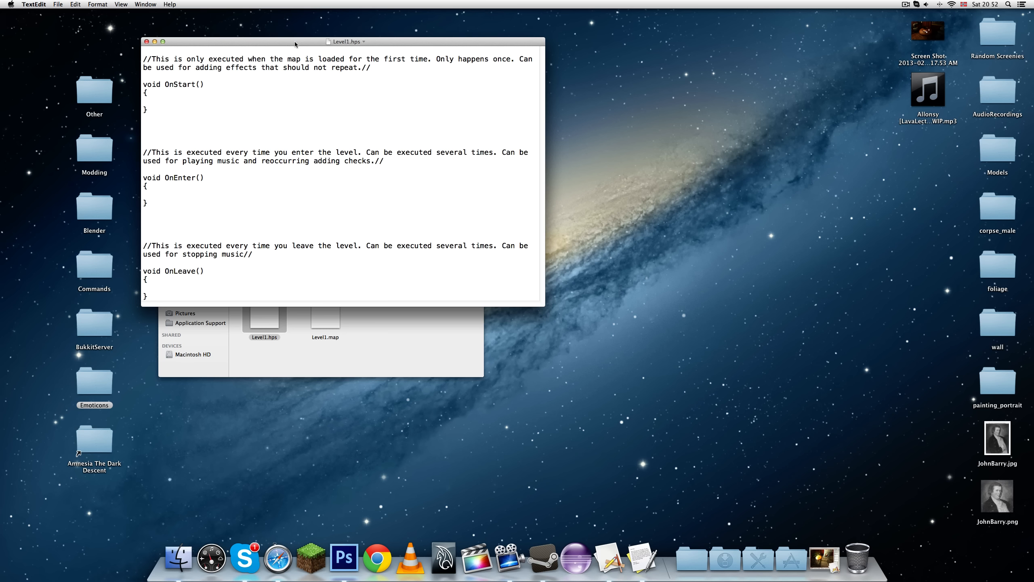
drag(295, 45, 1, 29)
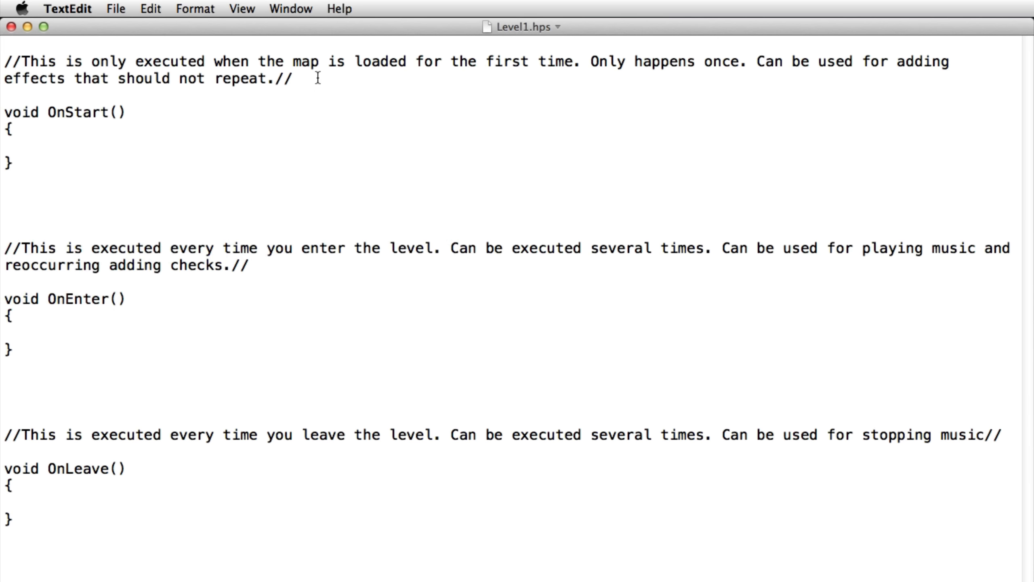
drag(159, 39, 69, 31)
click(137, 64)
Review the OnStart, OnEnter and OnLeave function blocks in the Level1.hps script
drag(13, 163, 4, 113)
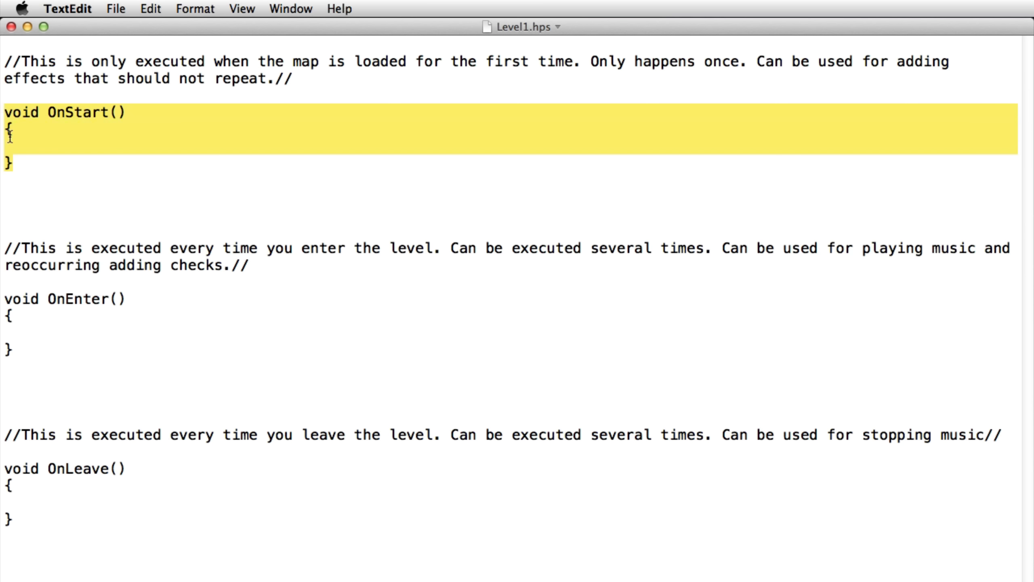
drag(35, 358, 5, 296)
drag(37, 512, 4, 468)
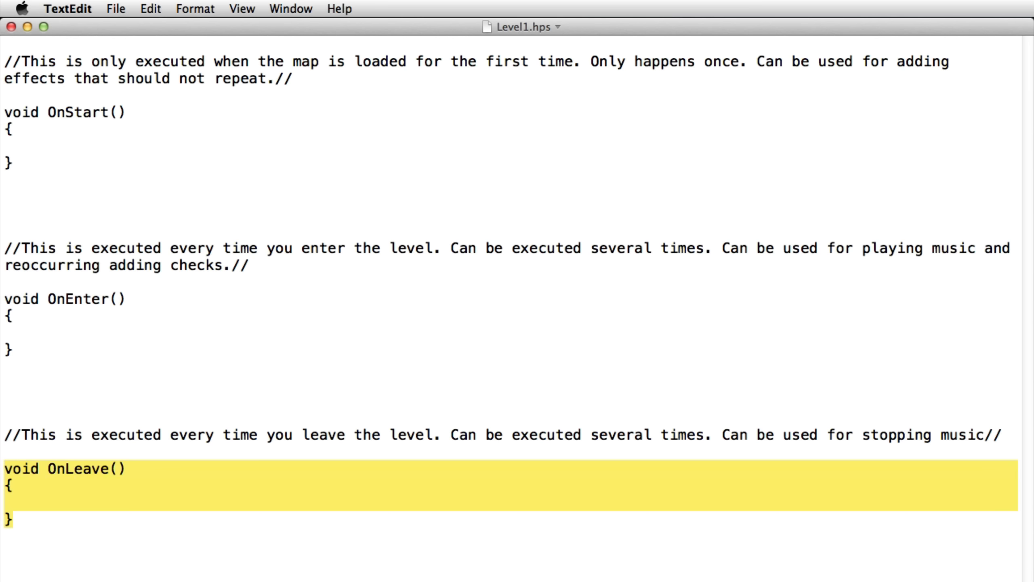
click(47, 521)
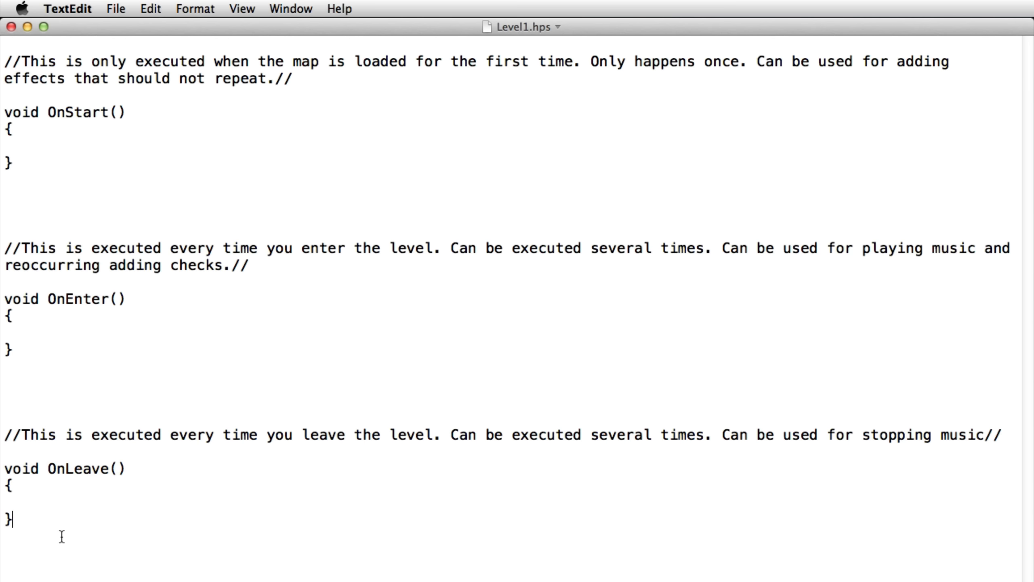
click(63, 502)
Switch to Safari, load the Engine scripts page of the Frictional Game Wiki and place its window beside the script
key(ctrl+Right)
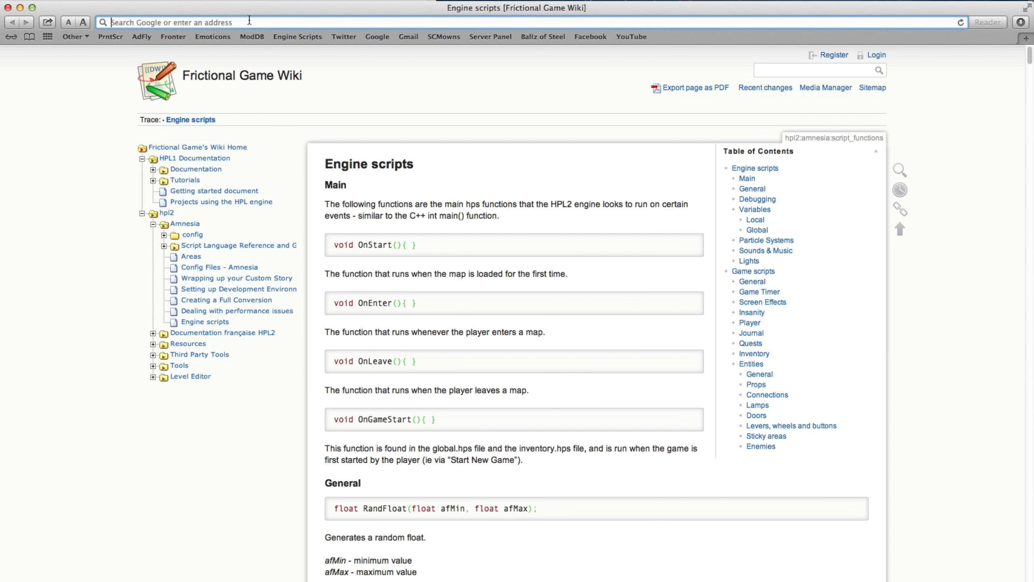
click(300, 38)
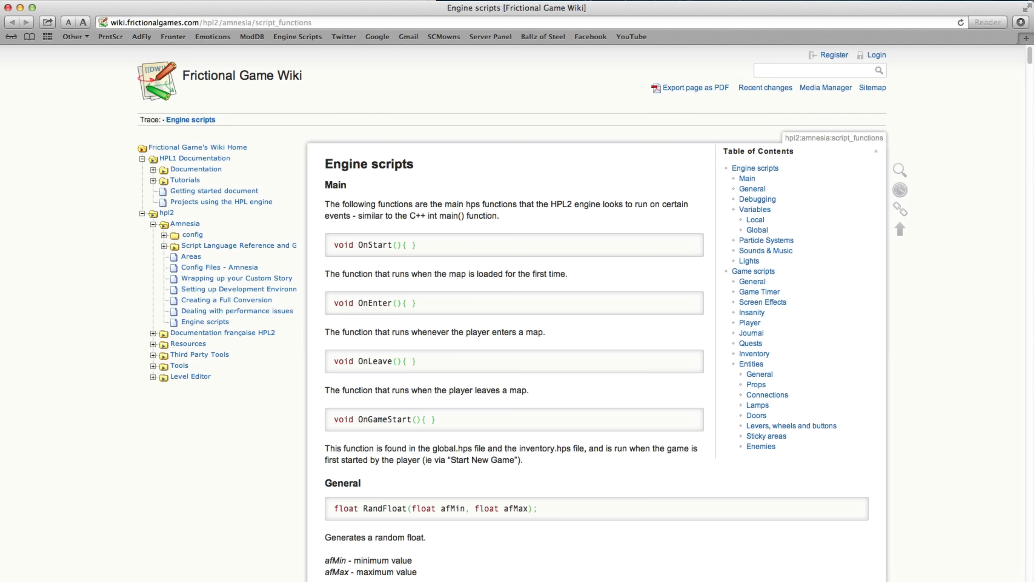
drag(399, 13, 502, 15)
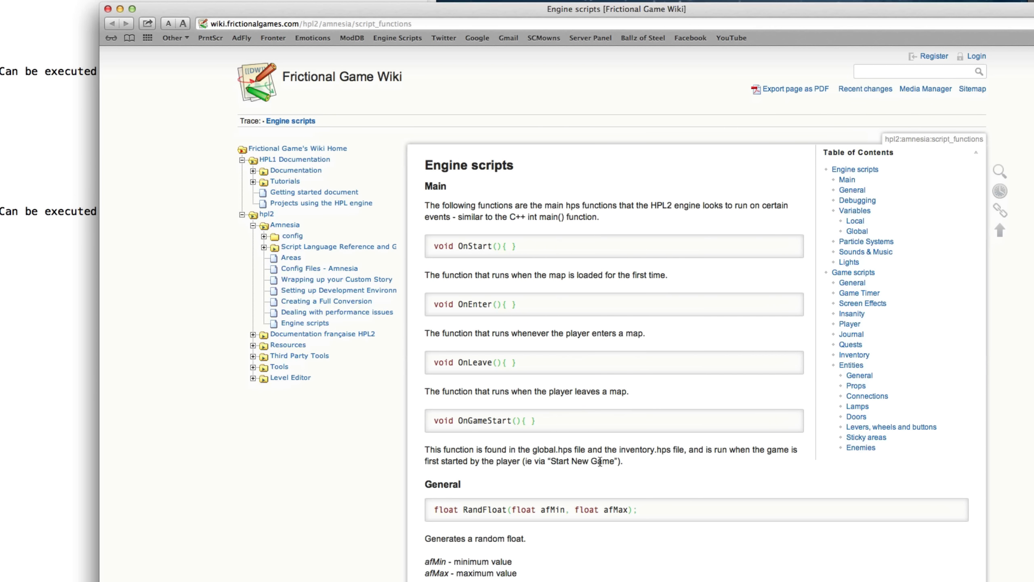
drag(573, 8, 1033, 31)
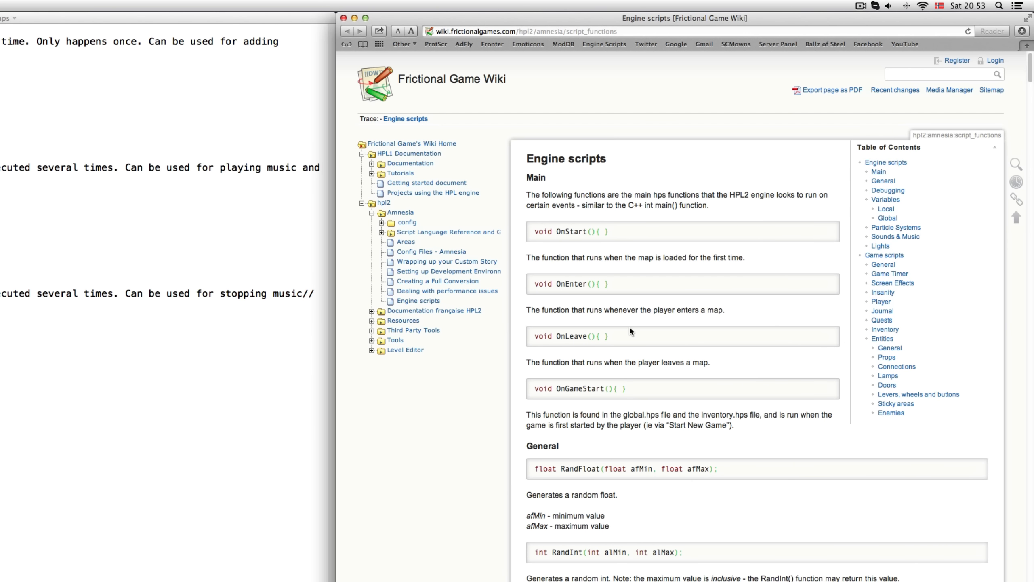
Search the Engine scripts page for useitem
key(super+f)
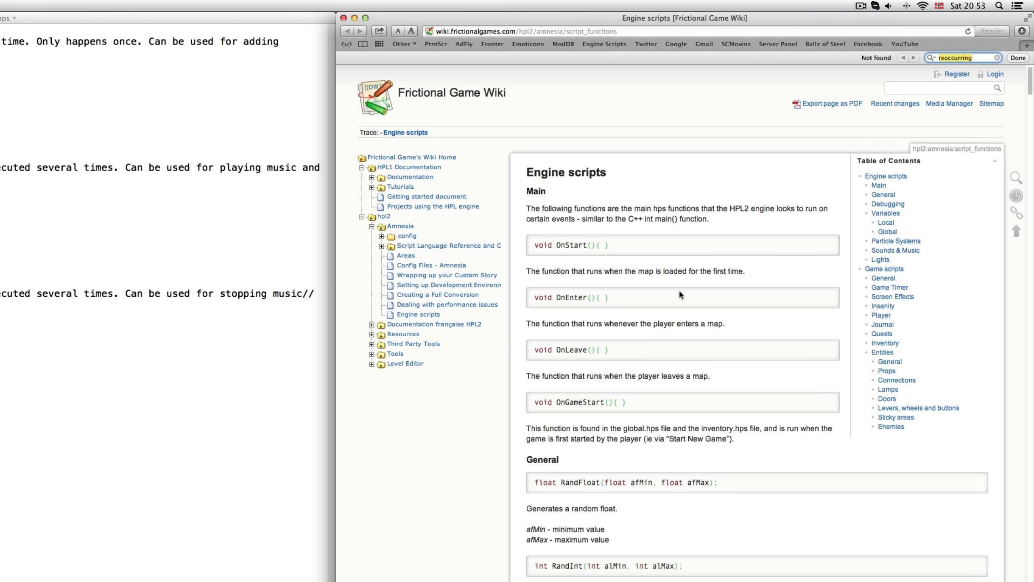
text(useitem)
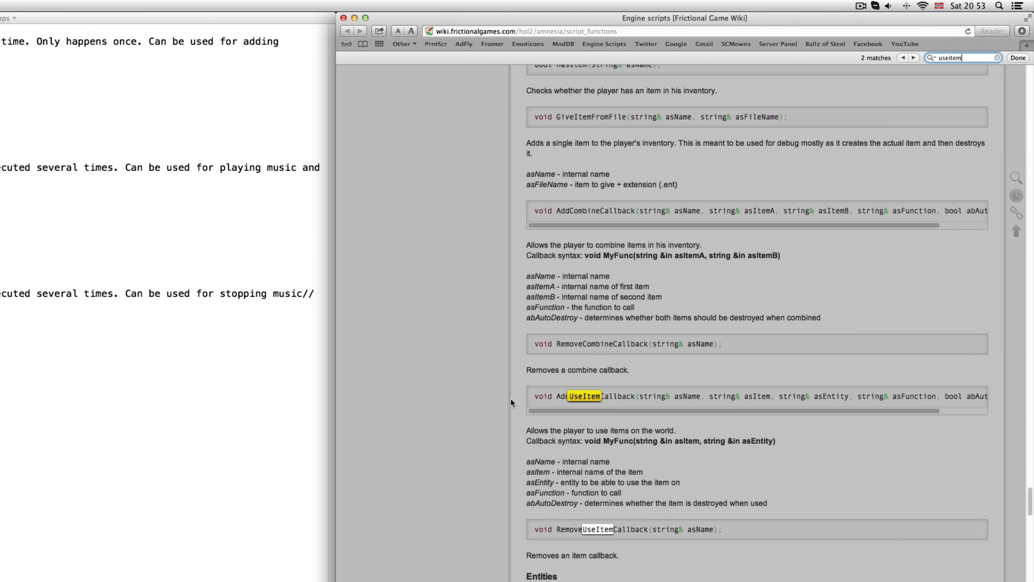
click(511, 397)
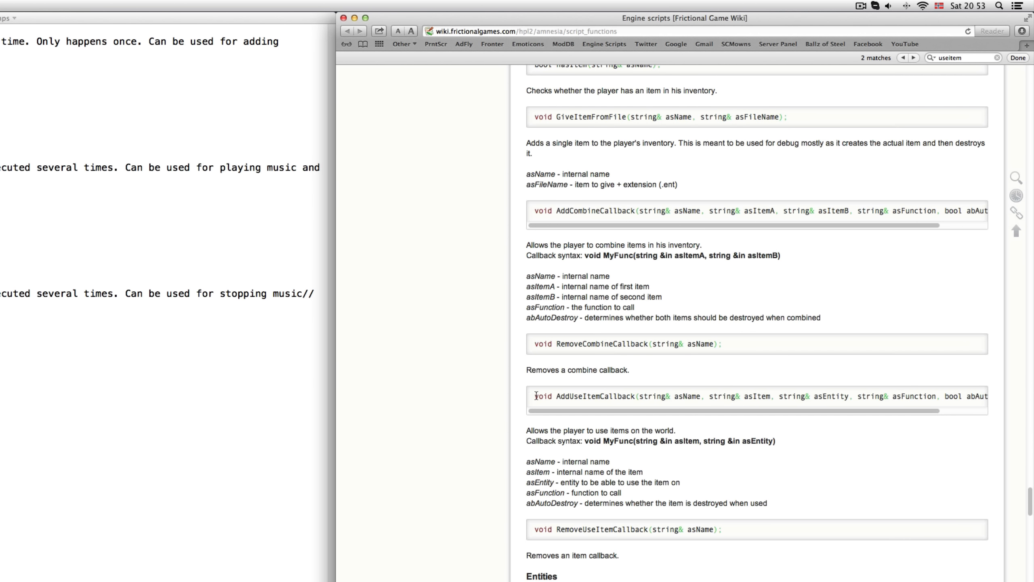
Copy the AddUseItemCallback function line without its leading void and switch back to the Level1.hps script in TextEdit
drag(536, 395, 566, 397)
click(584, 394)
drag(558, 396, 1006, 396)
key(super+c)
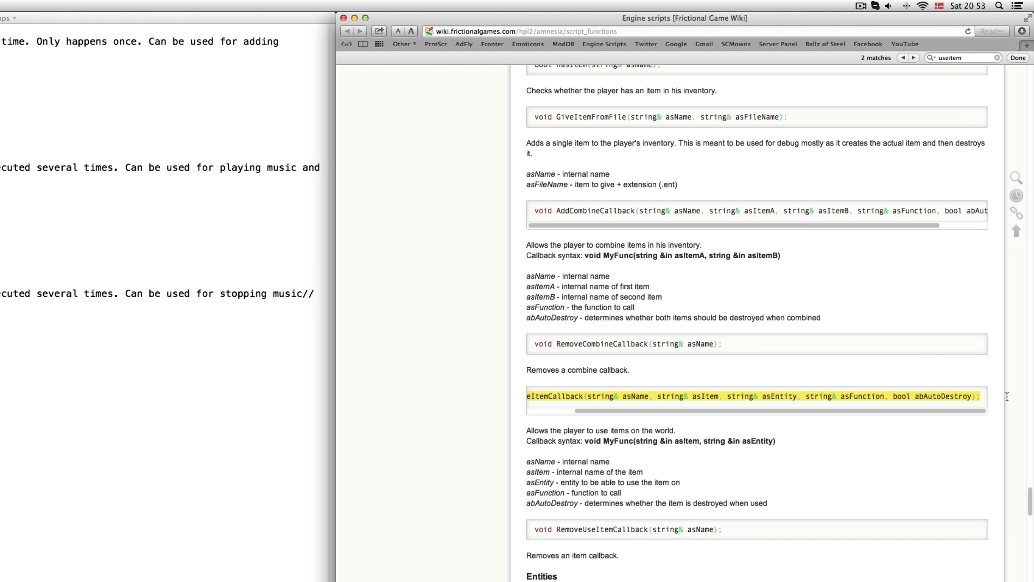
click(146, 369)
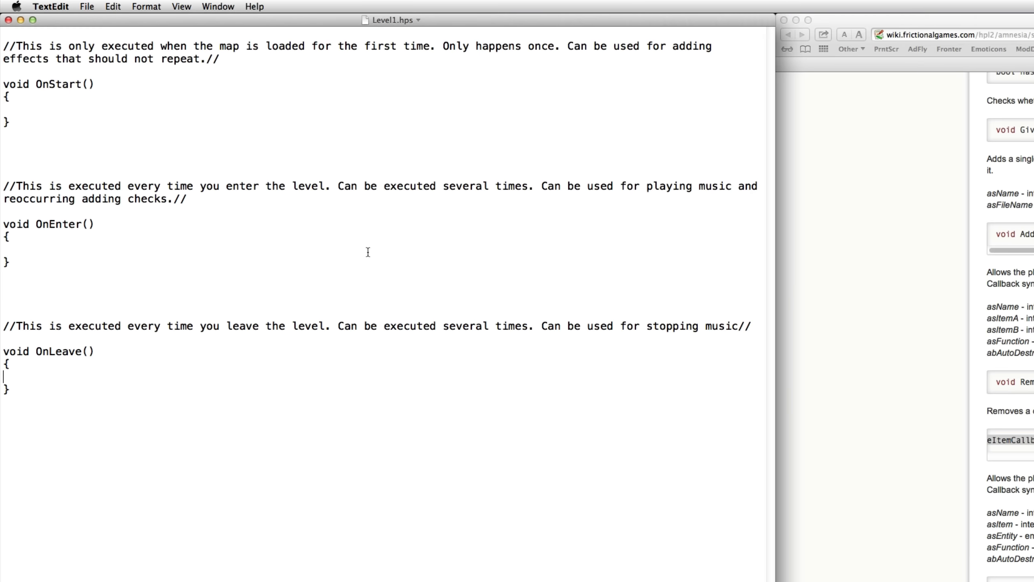
Paste the copied AddUseItemCallback line between the OnStart braces of Level1.hps and indent it by one tab
click(58, 108)
key(super+v)
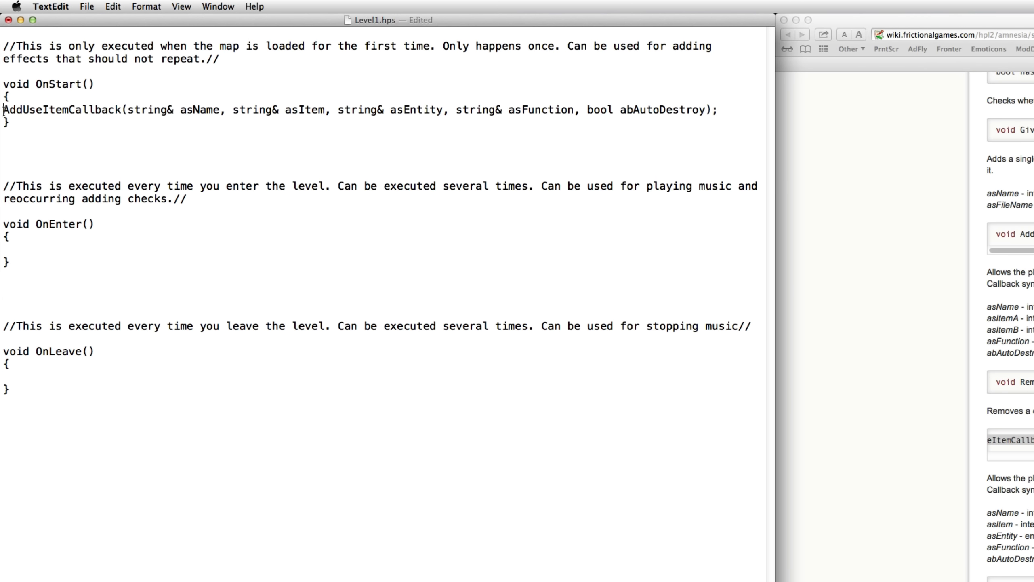
key(Tab)
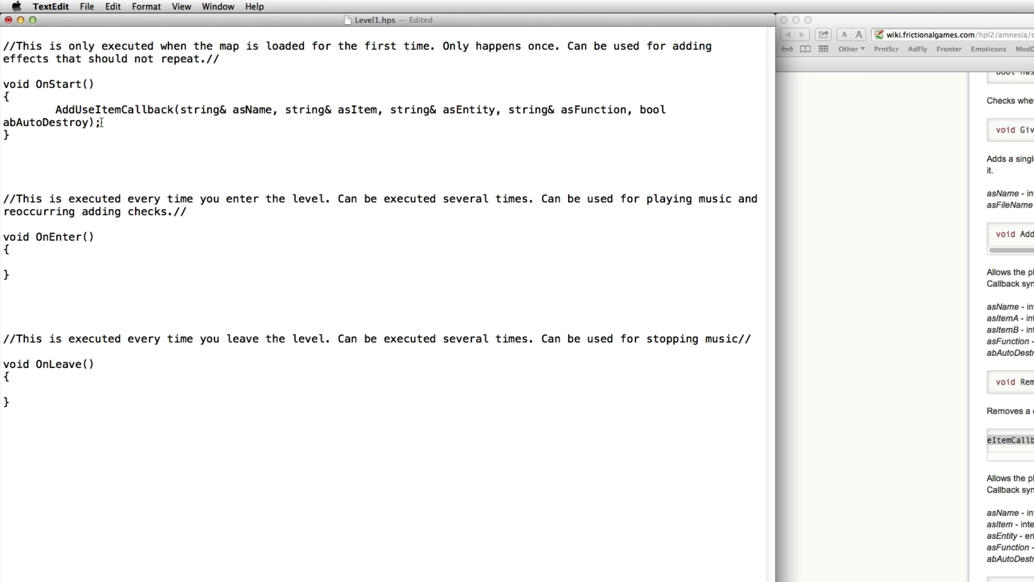
In the AddUseItemCallback line, replace the asName argument with empty quotes and the abAutoDestroy argument with true
drag(58, 108, 272, 107)
click(175, 108)
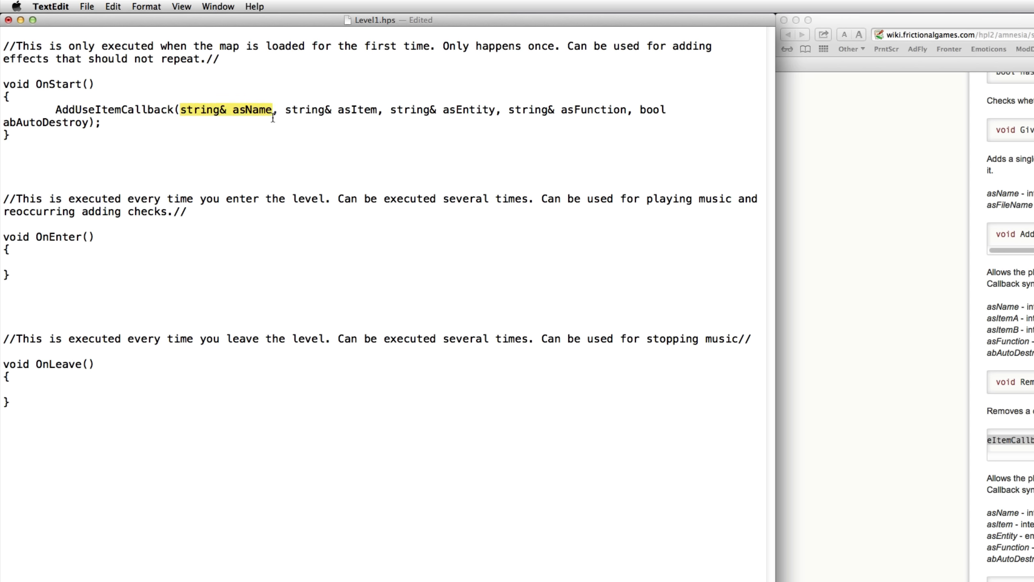
text("")
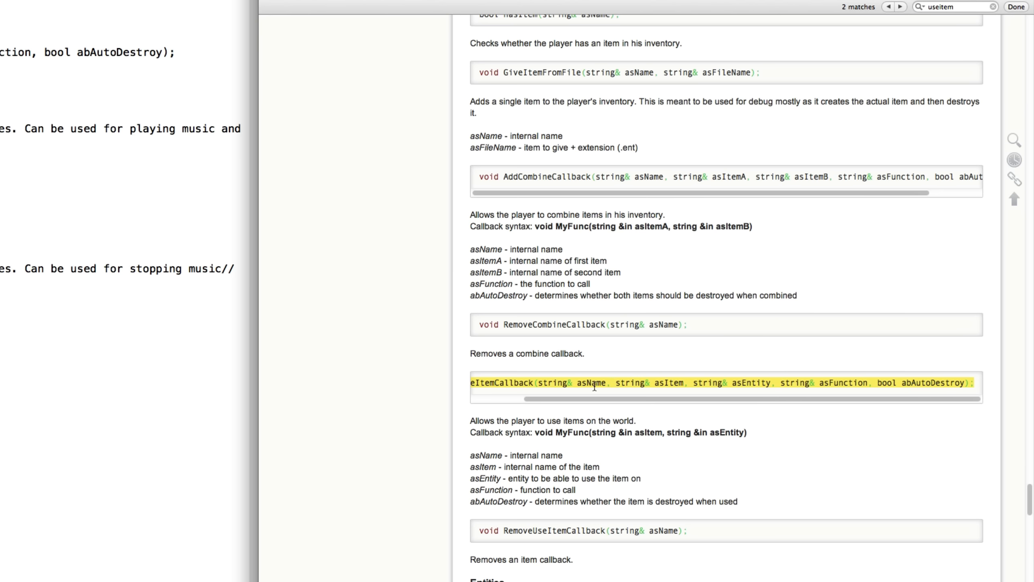
click(186, 108)
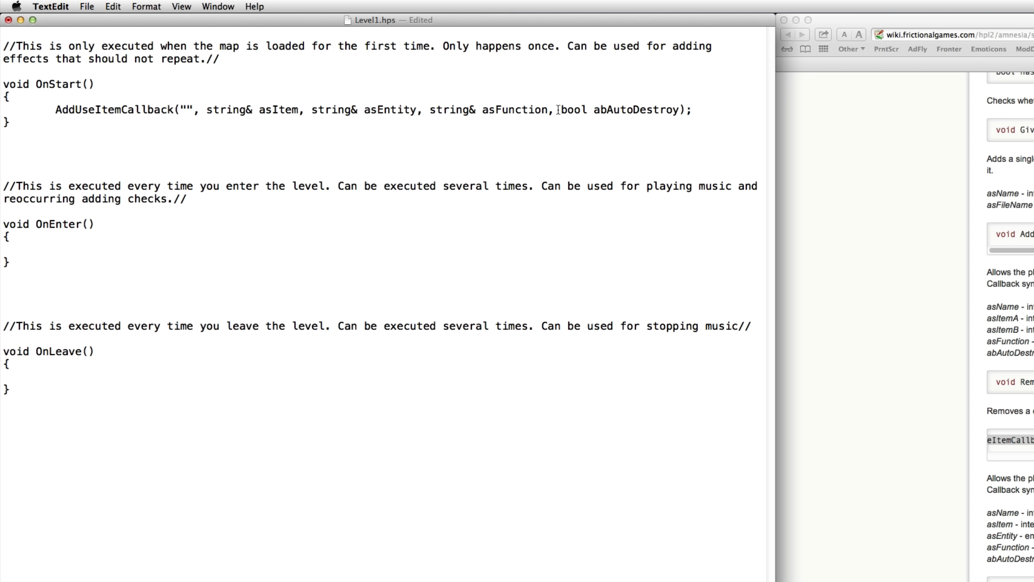
drag(561, 109, 678, 108)
text(true)
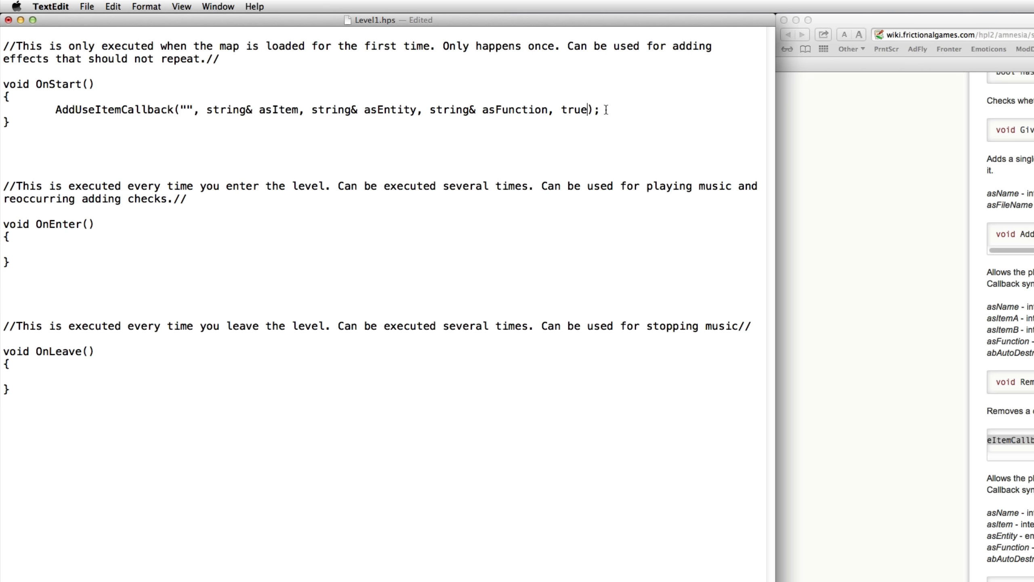
Switch to Safari, examine the asName argument of RemoveUseItemCallback on the wiki page, and return to the script in TextEdit
click(185, 109)
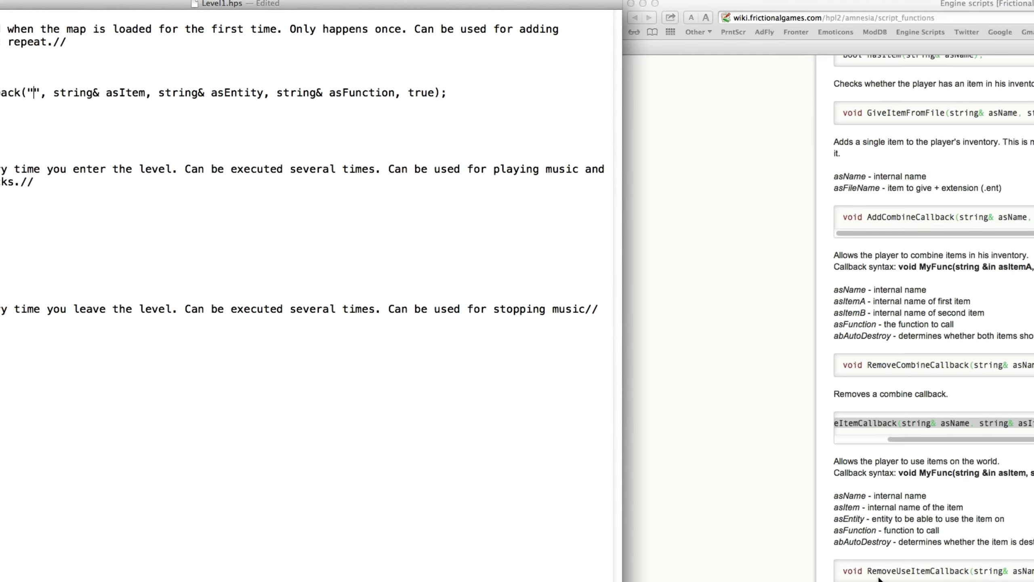
click(511, 534)
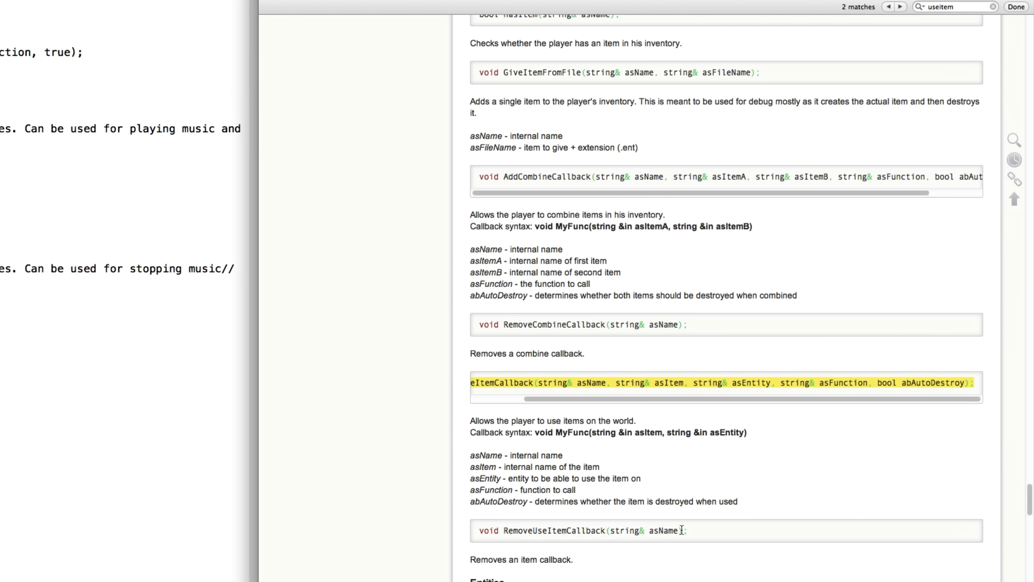
drag(678, 530, 609, 530)
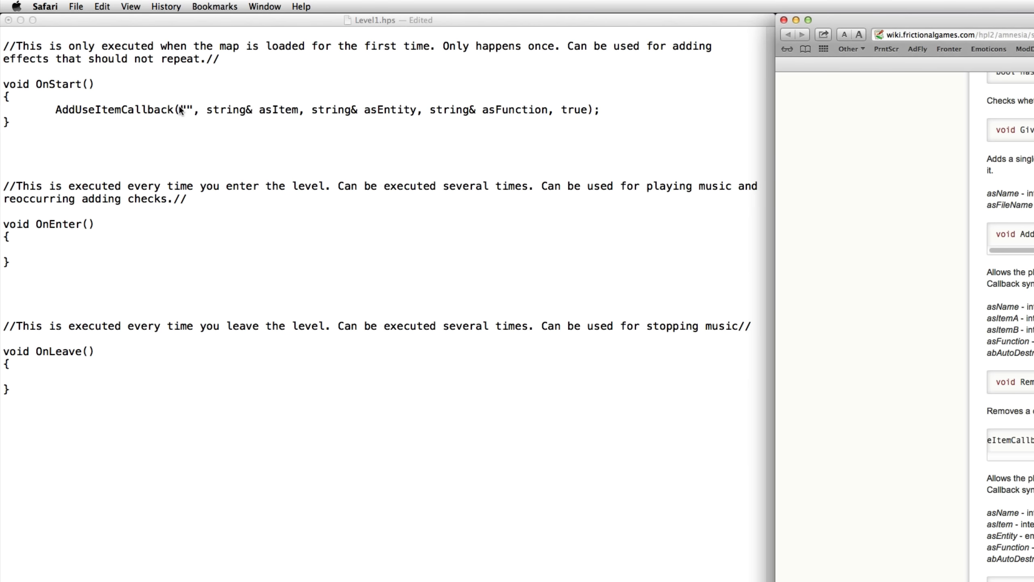
click(182, 109)
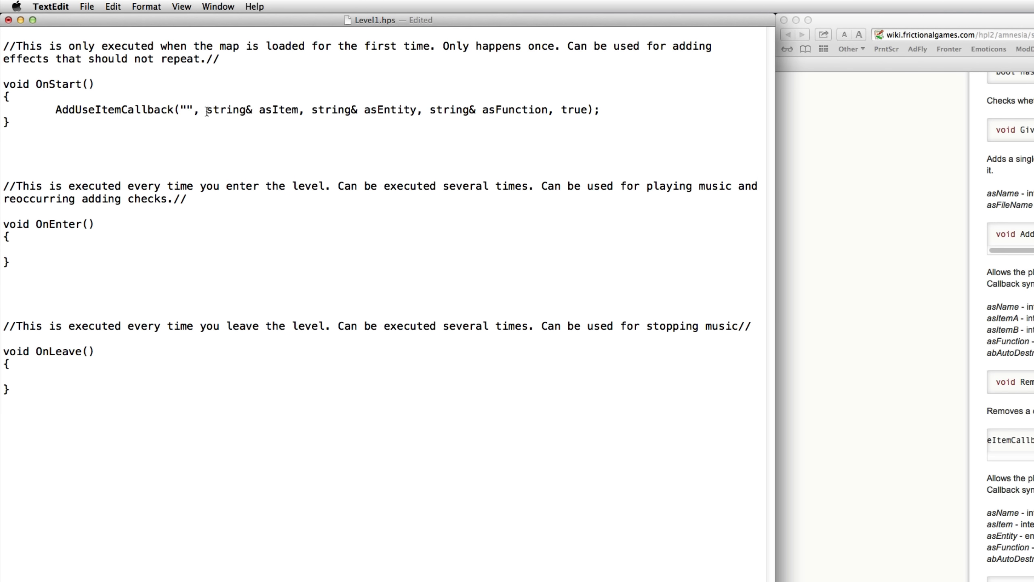
Replace the asItem argument with "Key", check it against the key's name in the HPL Level Editor, and return to TextEdit
drag(206, 109, 299, 107)
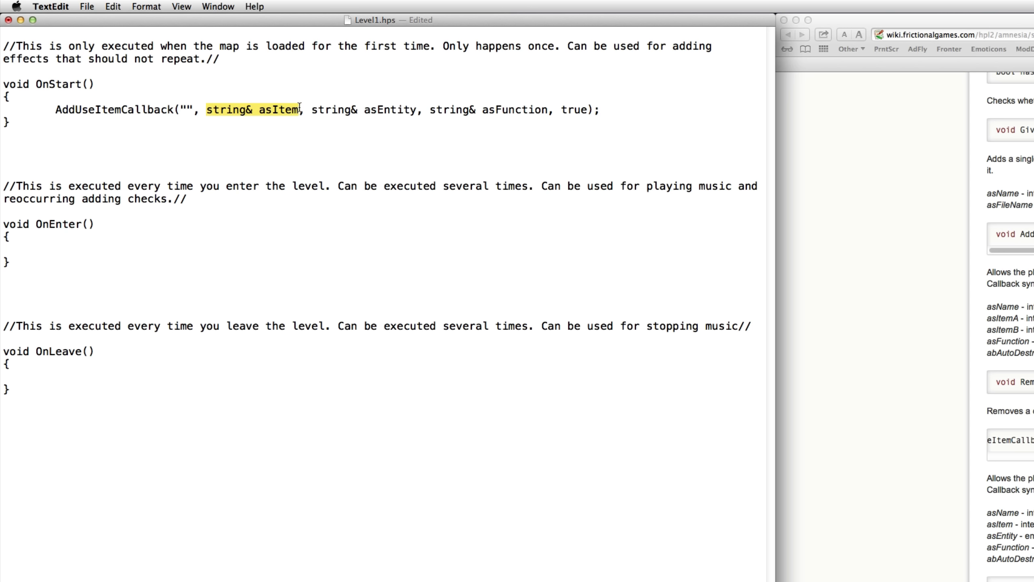
text("")
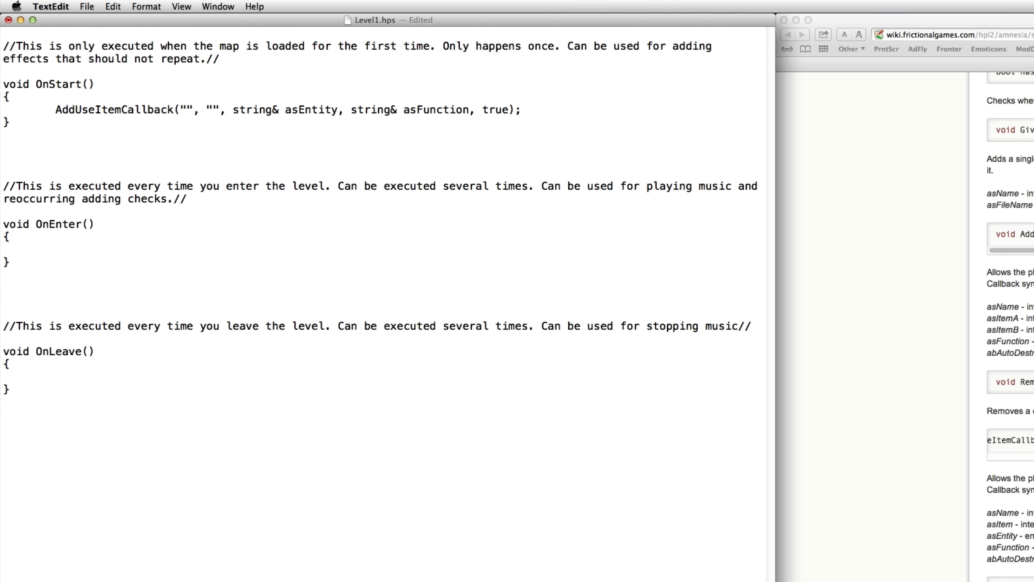
text(Key)
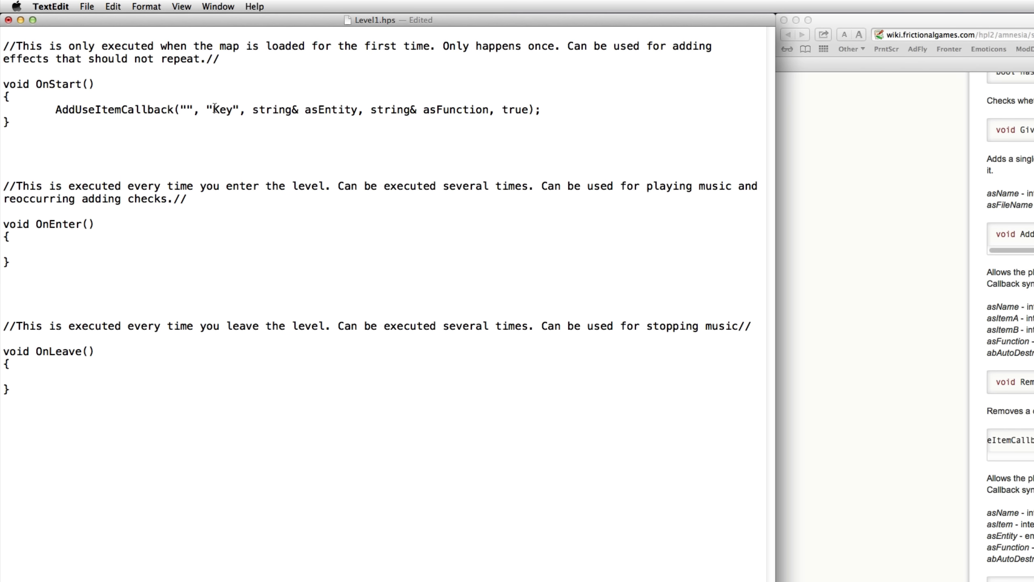
drag(233, 109, 215, 110)
click(584, 580)
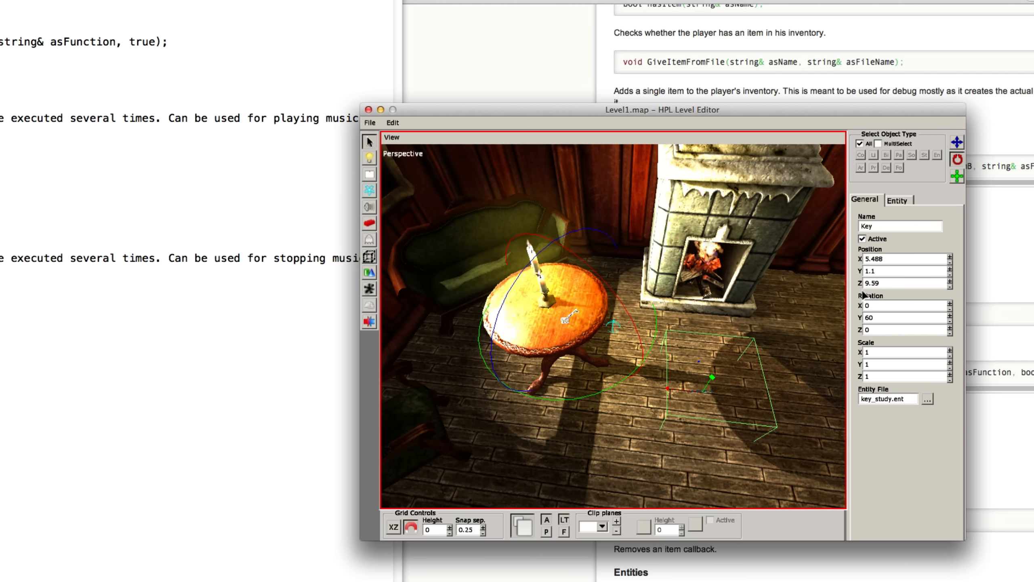
click(5, 107)
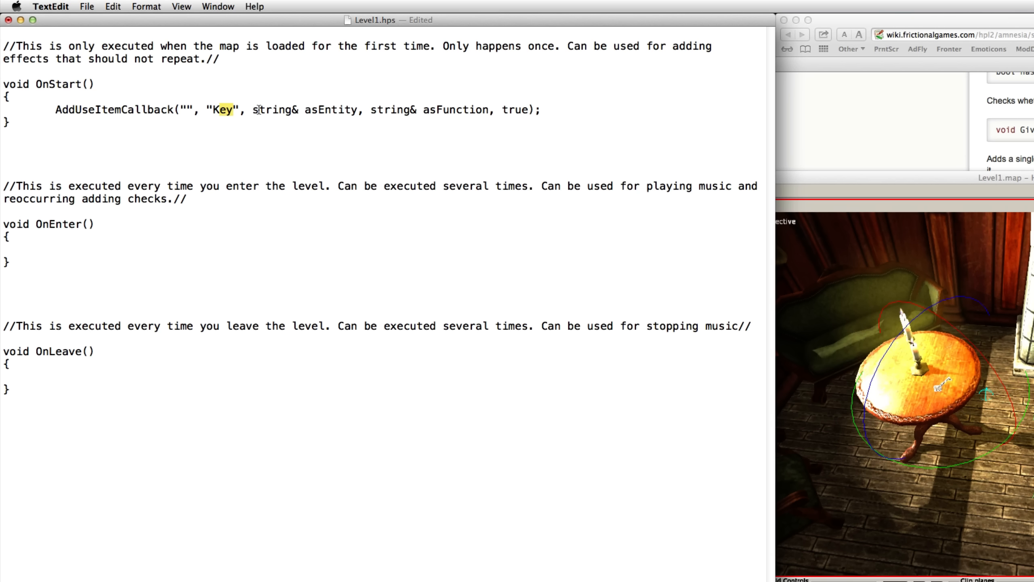
Replace the asEntity argument with "Door", check it against the mansion door's name in the HPL Level Editor, and return to TextEdit
drag(253, 110, 328, 105)
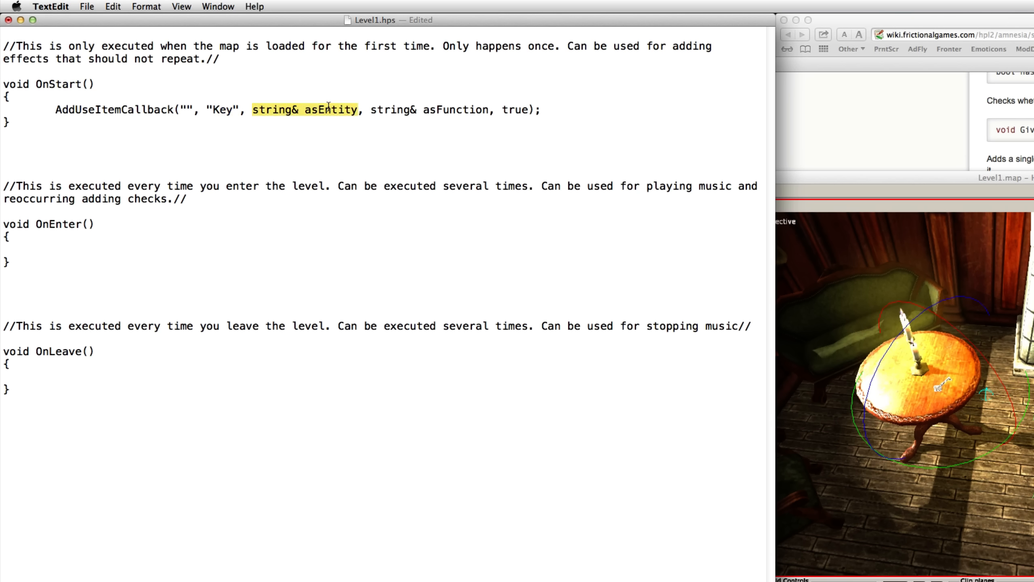
text("")
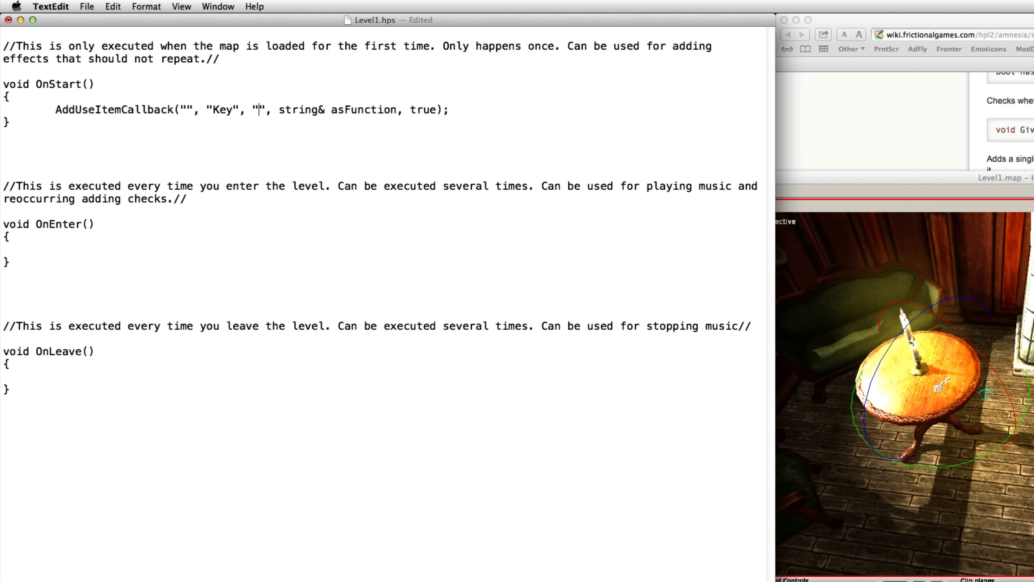
text(Door)
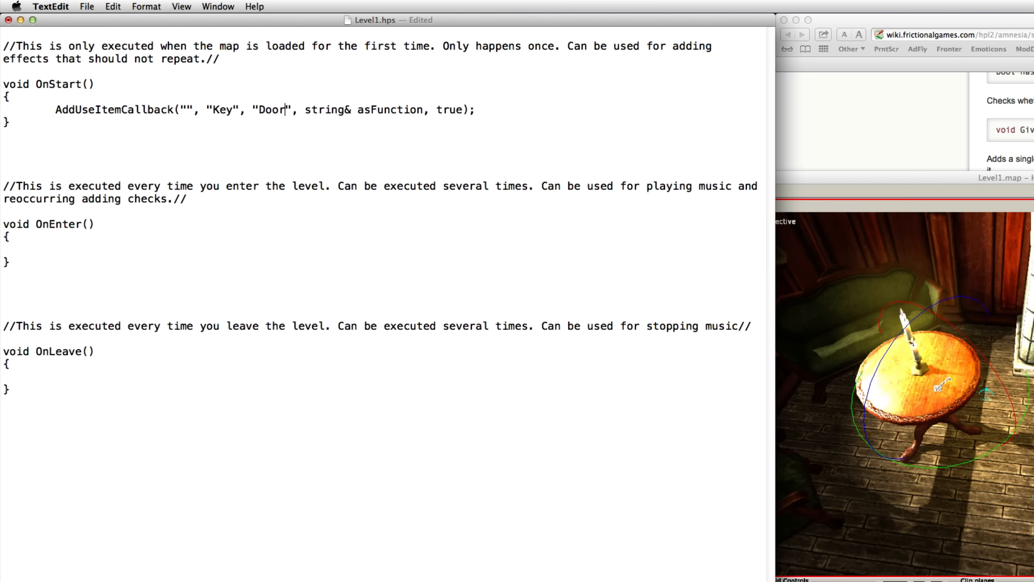
click(1005, 189)
alt+middle_drag(641, 384, 450, 344)
alt+drag(450, 344, 578, 348)
click(609, 228)
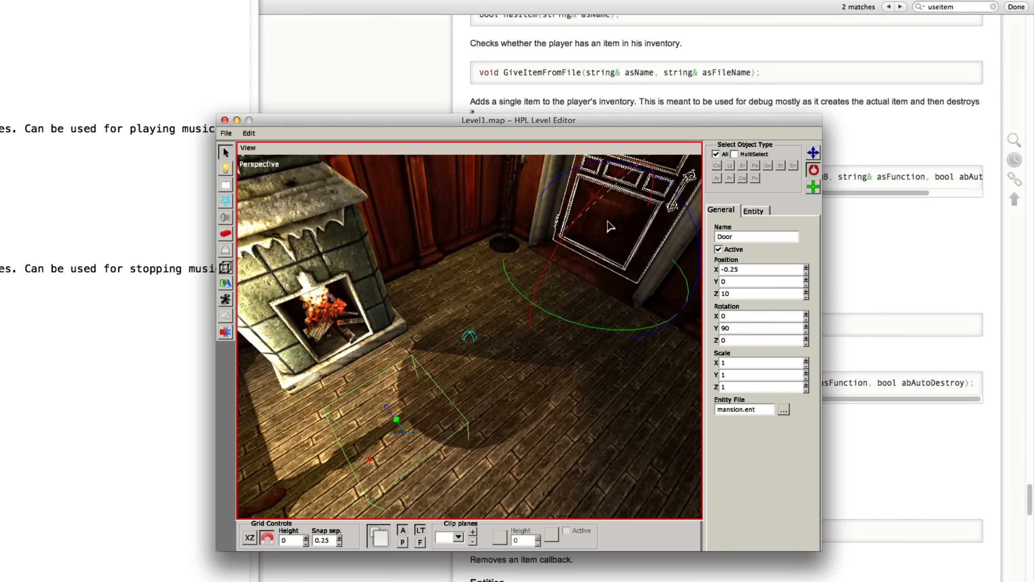
scroll(606, 271, down, 3)
alt+drag(608, 274, 572, 287)
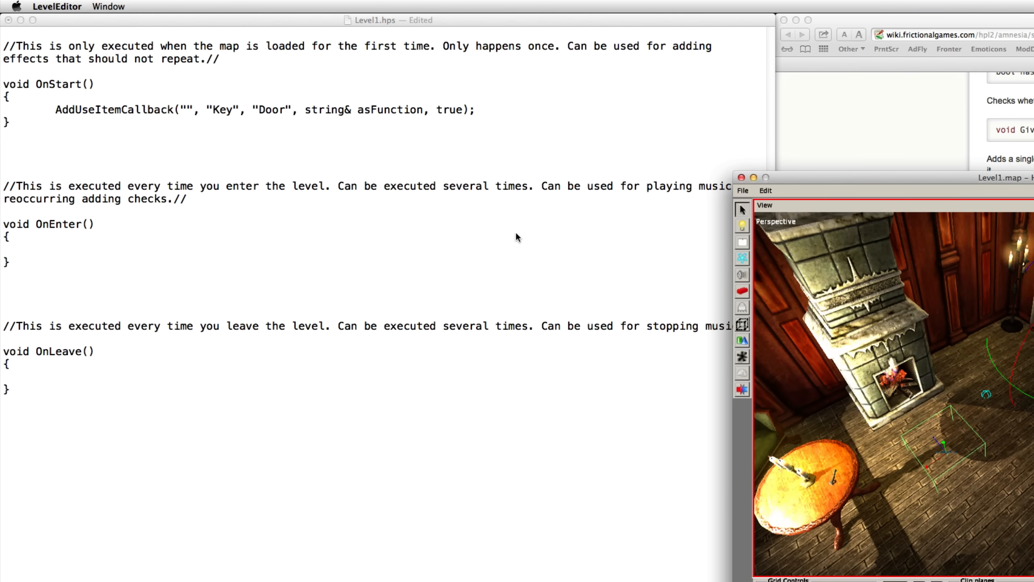
click(512, 233)
Replace the asFunction argument of the AddUseItemCallback line with "UseKeyOnDoor"
drag(305, 109, 423, 110)
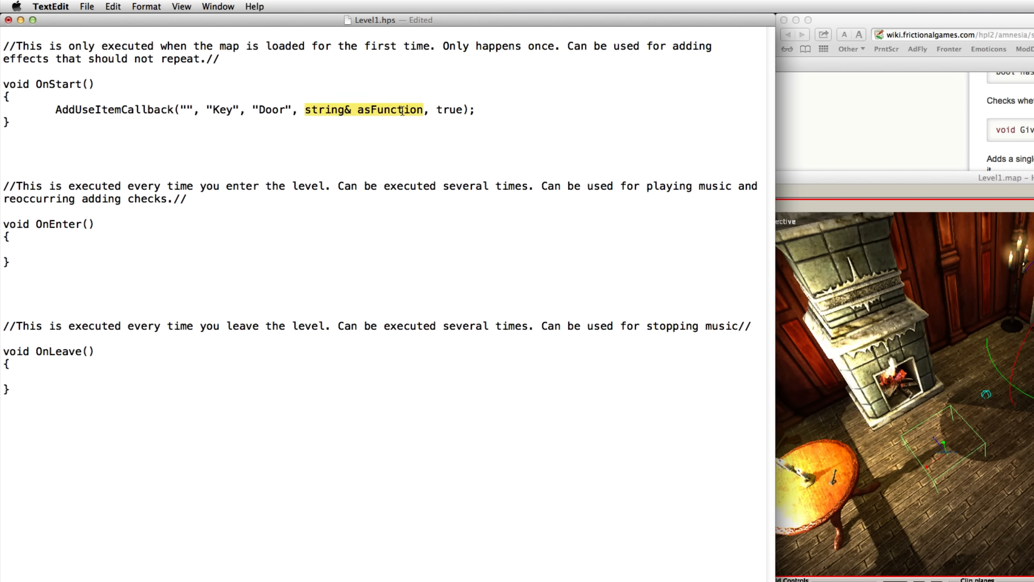
text("")
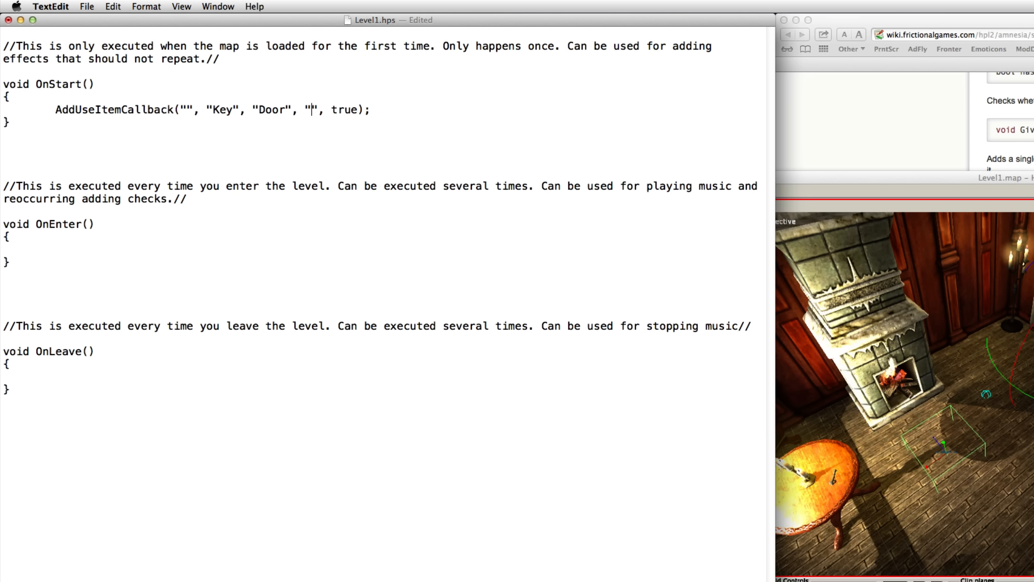
text(UseKeyOnDoor)
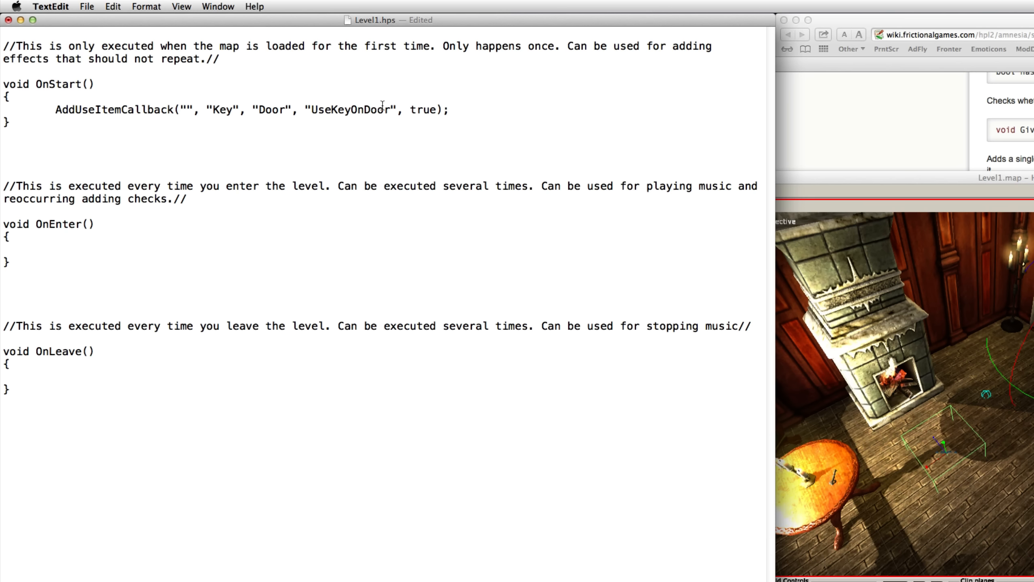
drag(391, 110, 312, 113)
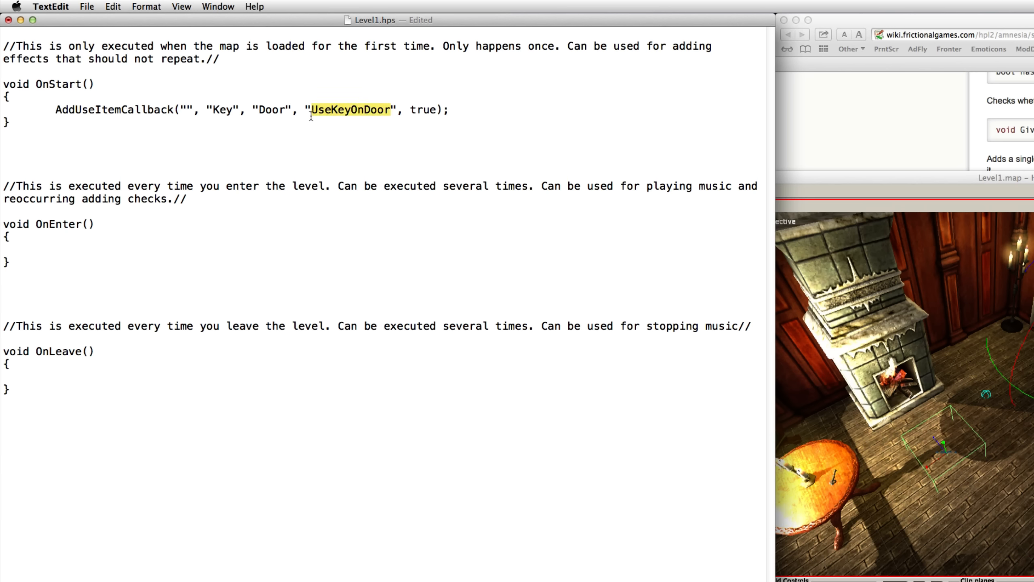
click(167, 136)
click(151, 159)
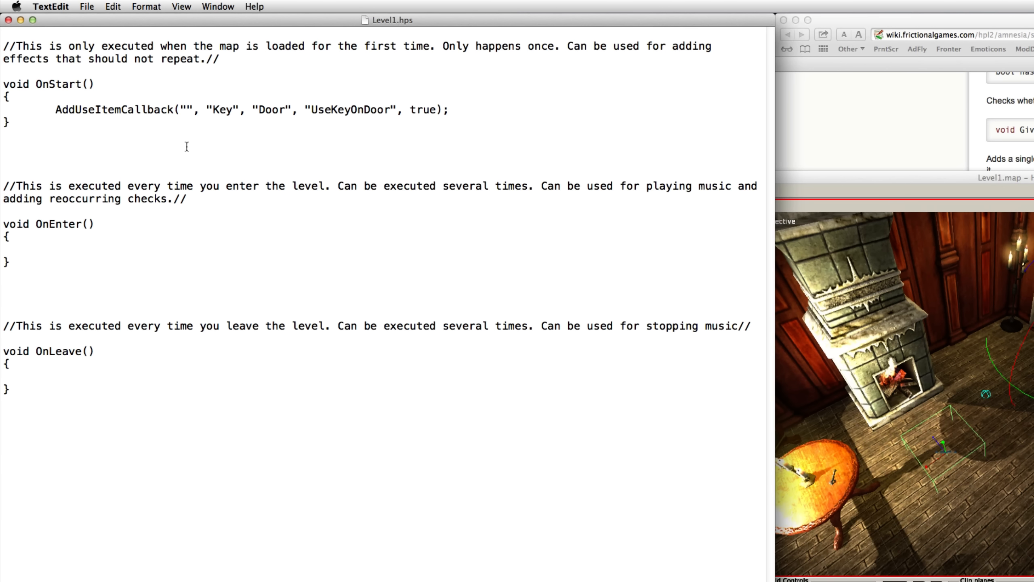
double_click(328, 110)
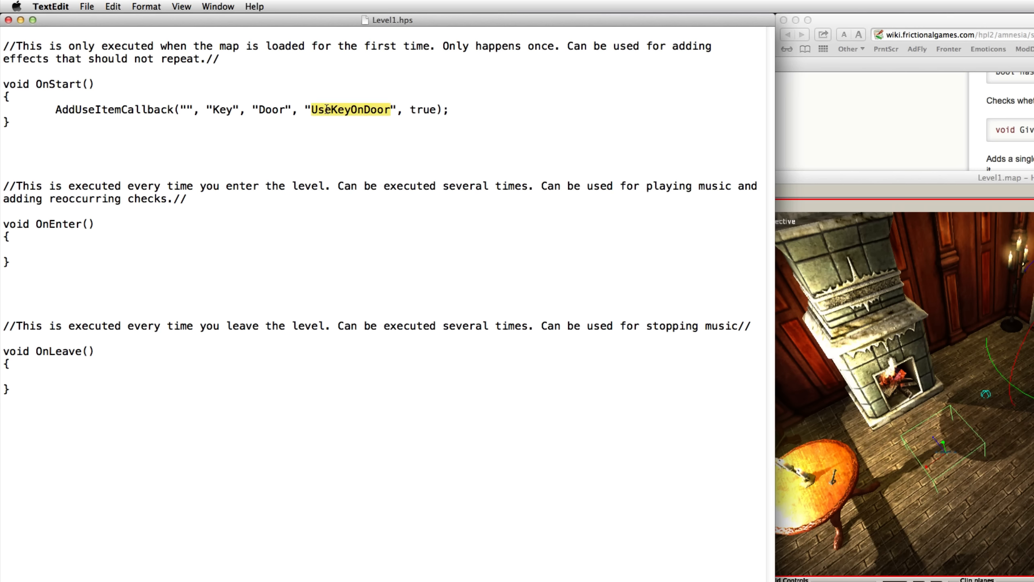
click(327, 109)
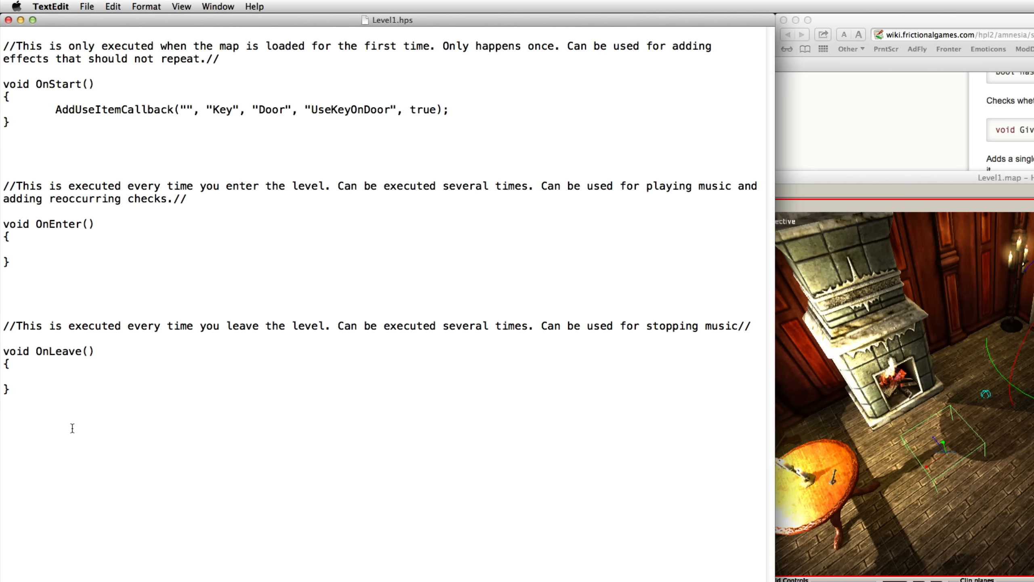
Delete the OnEnter and OnLeave function blocks and their comments from the script, keeping only the OnStart block
drag(72, 427, 2, 170)
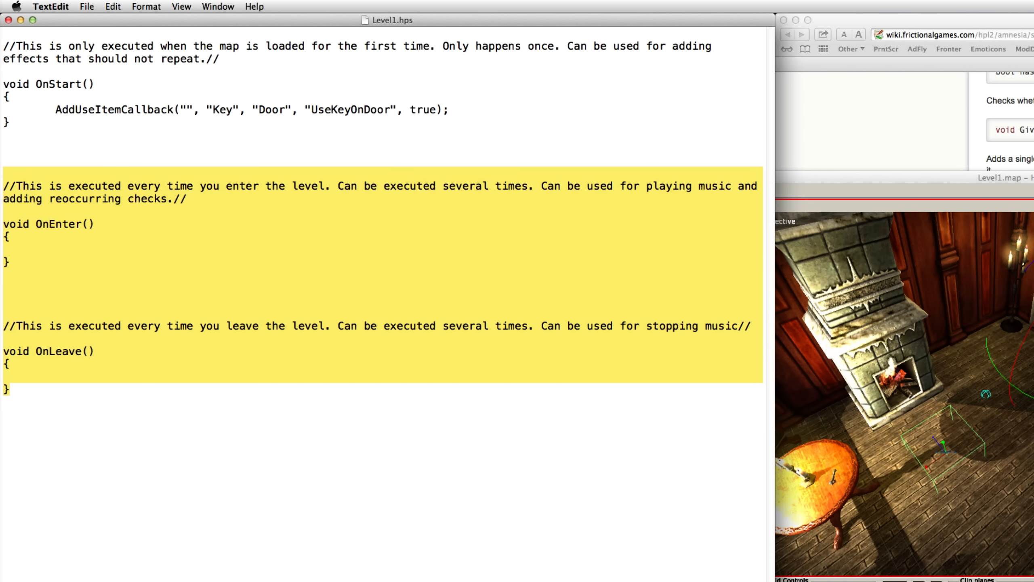
key(BackSpace)
key(BackSpace)
key(BackSpace)
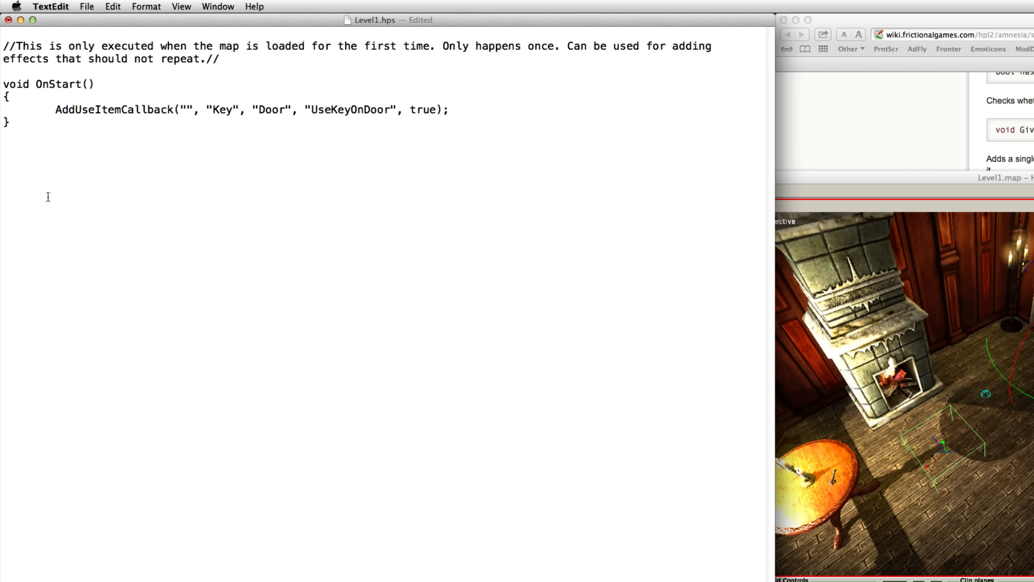
drag(18, 121, 6, 98)
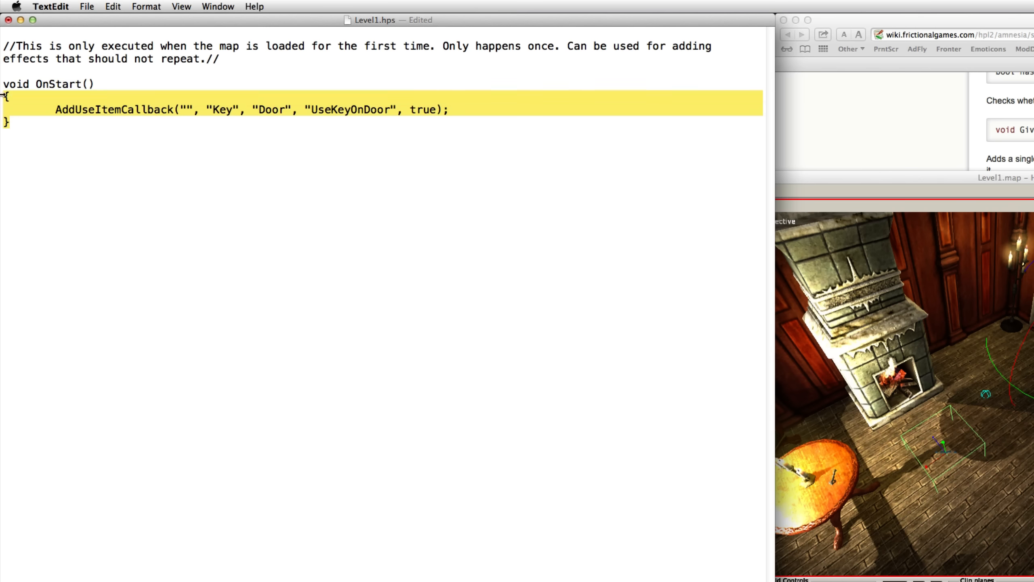
click(17, 125)
Copy the callback syntax void MyFunc(string &in asItem, string &in asEntity) from the wiki in Safari and paste it below OnStart in TextEdit
click(22, 153)
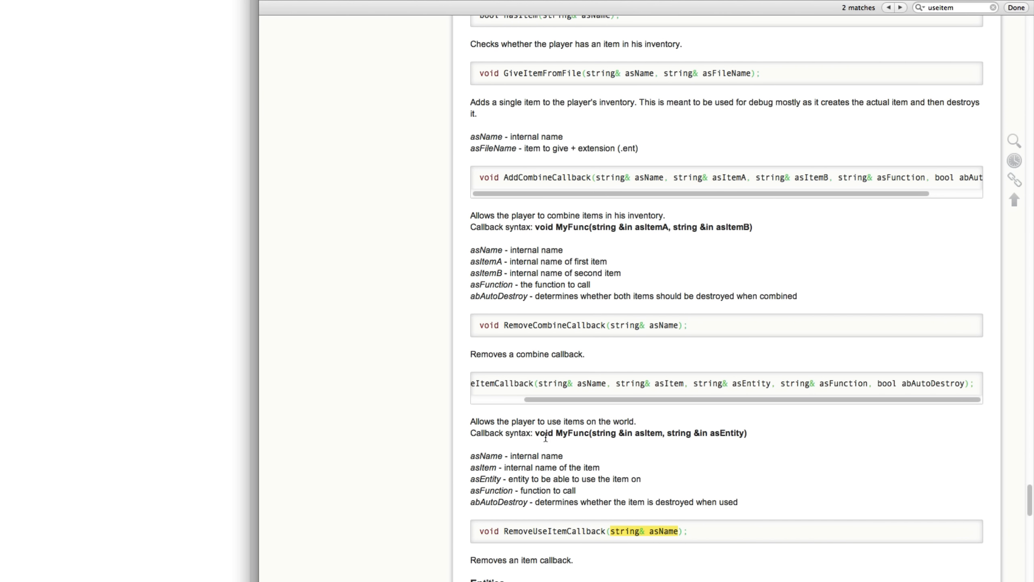
mouse_move(469, 434)
mouse_down()
mouse_move(763, 433)
mouse_move(748, 434)
mouse_up()
key(super+c)
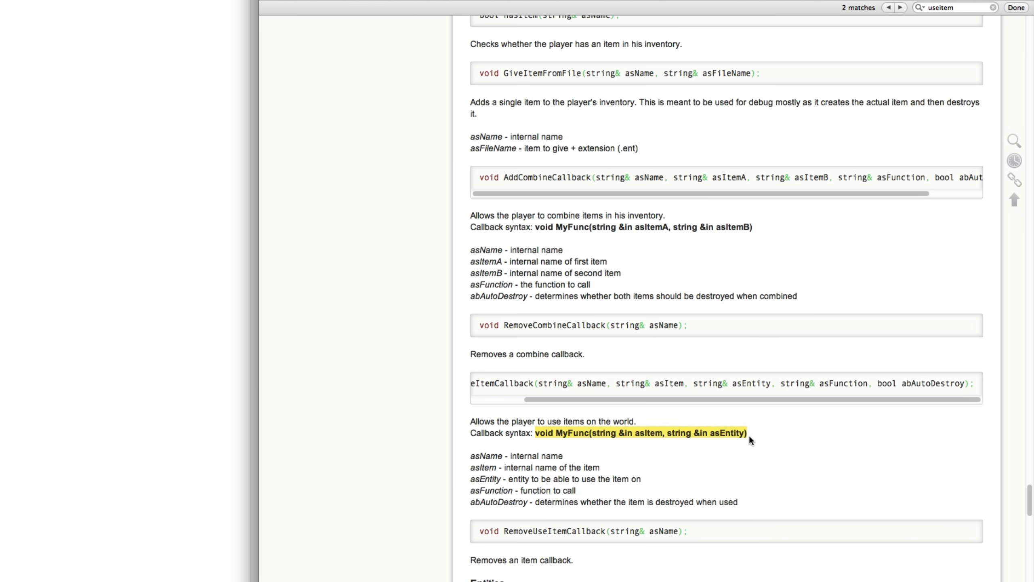
click(396, 286)
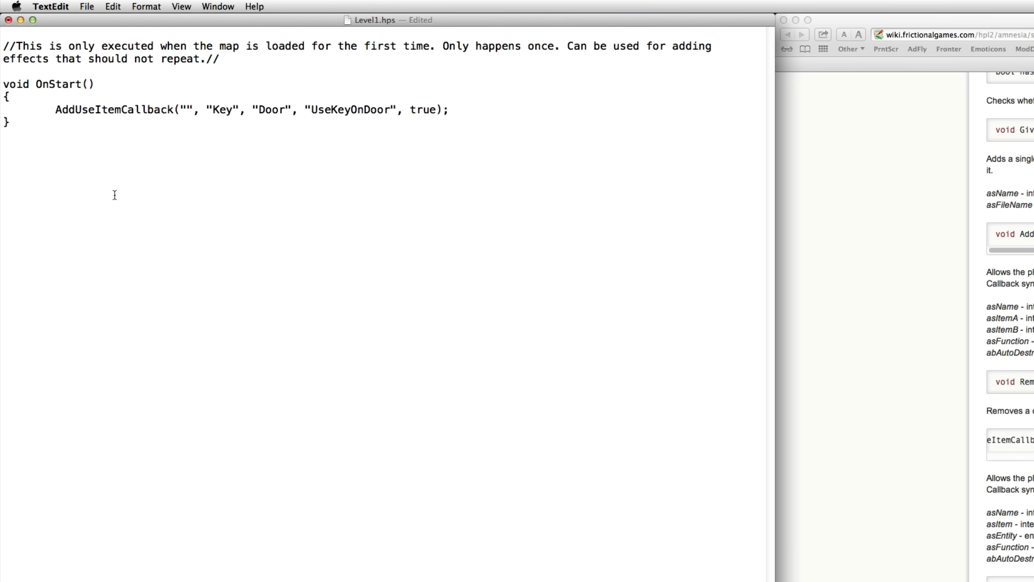
key(super+v)
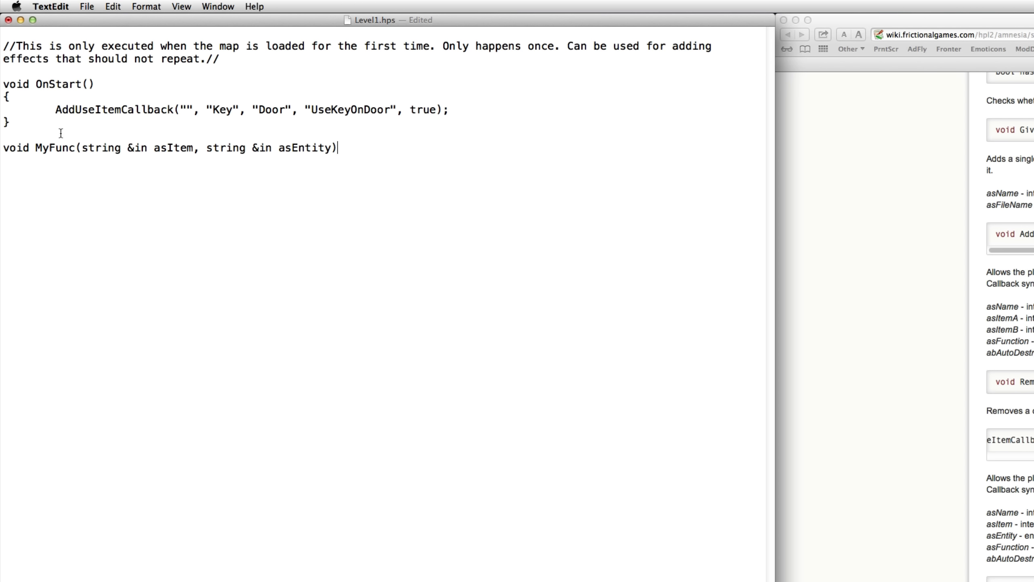
Rename the pasted MyFunc function to UseKeyOnDoor
double_click(56, 148)
text(UseKeyO)
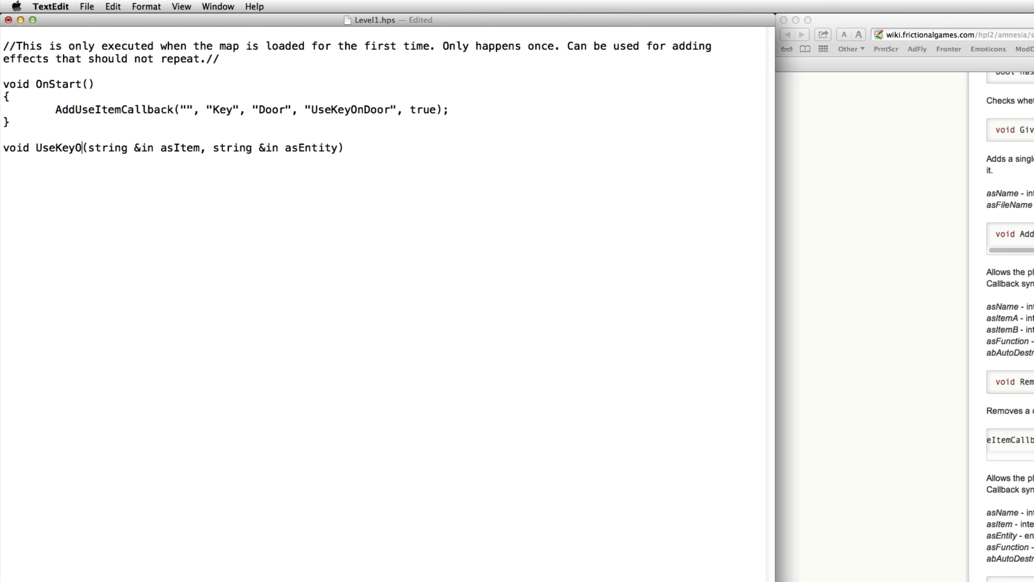
text(nDoor)
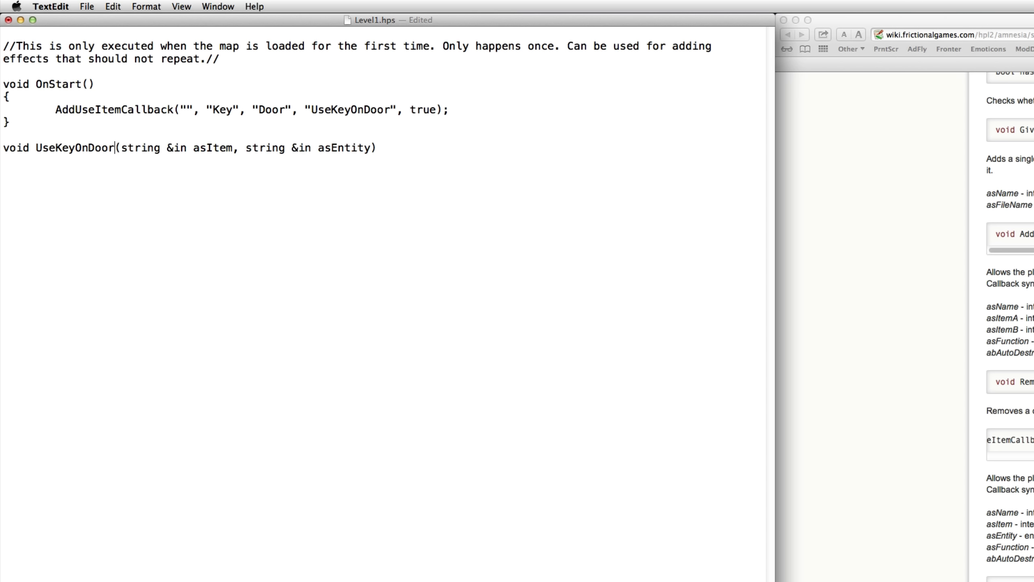